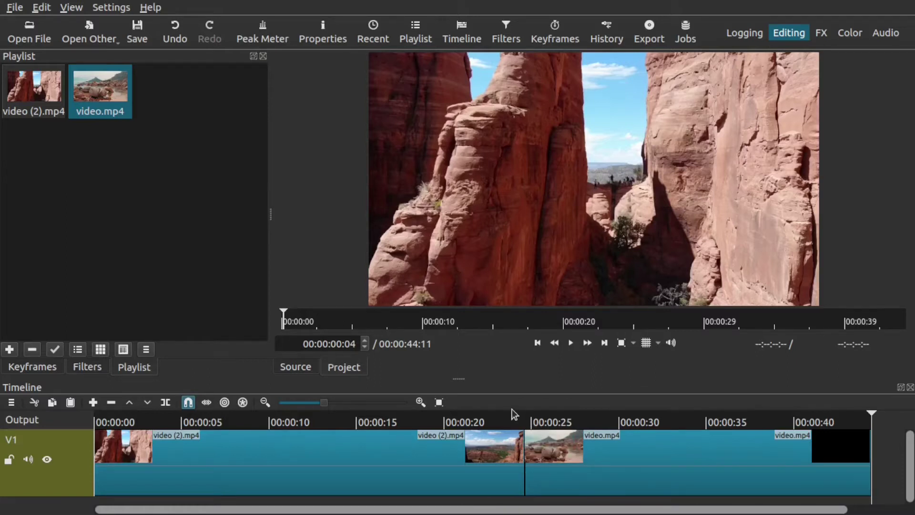
Open a gap between the two clips on track V1 and play part of the first clip, video (2).mp4.
click(521, 422)
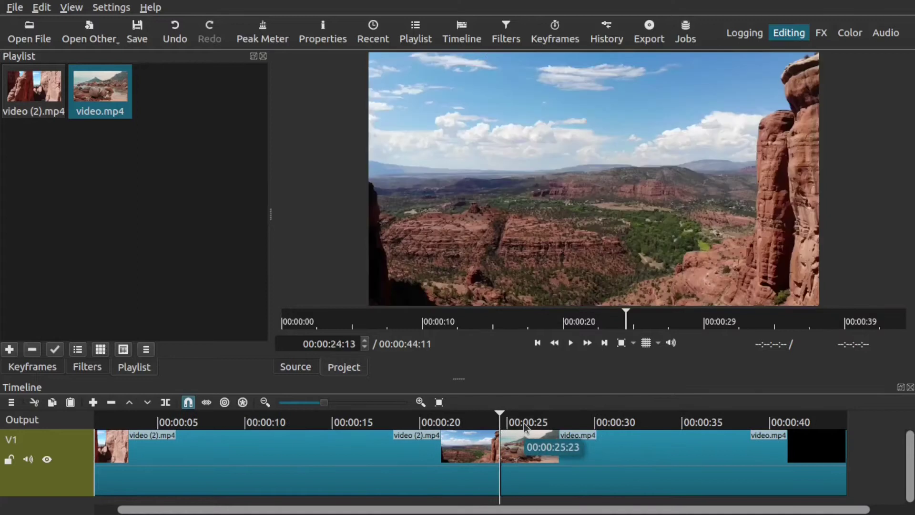
drag(526, 453, 556, 457)
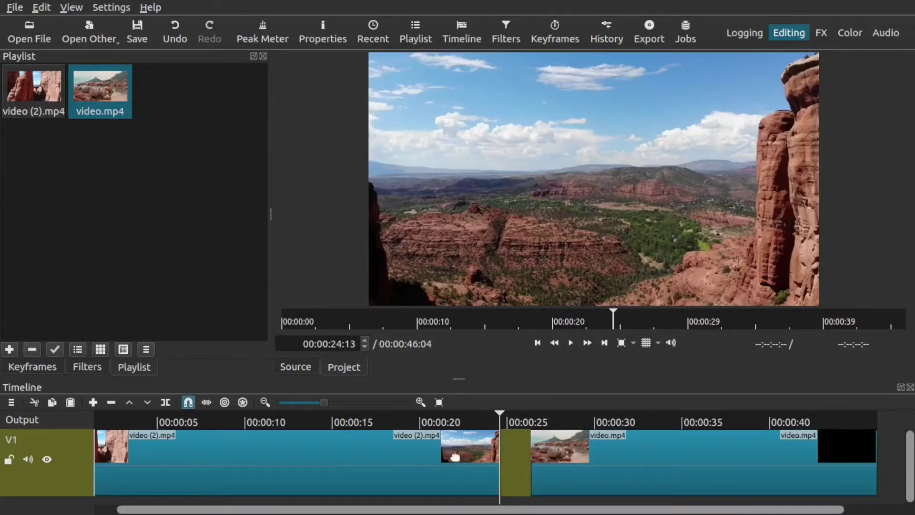
click(424, 451)
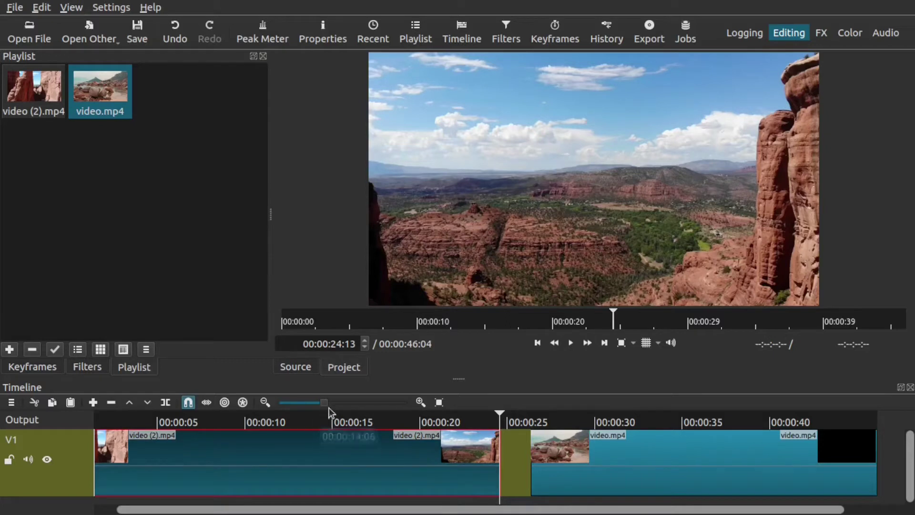
click(337, 423)
key(space)
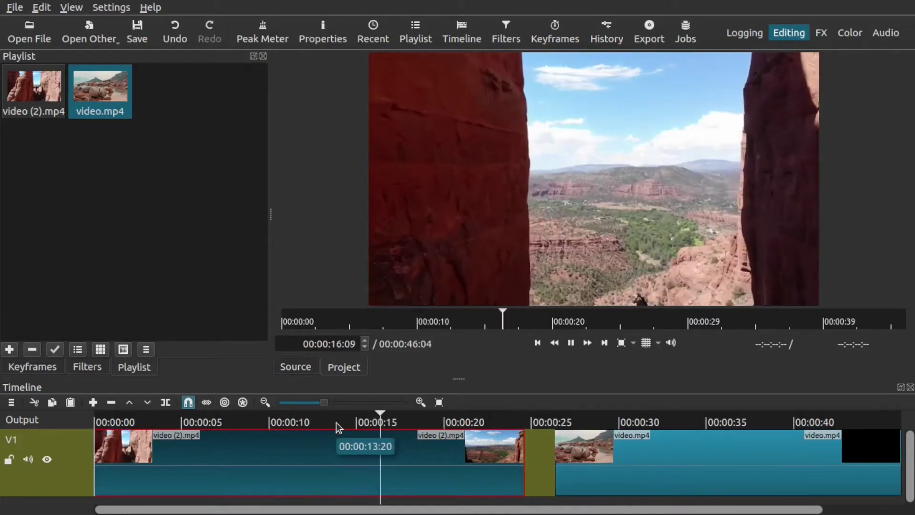
Play part of the second clip, video.mp4, and close the gap so both clips adjoin again.
click(593, 449)
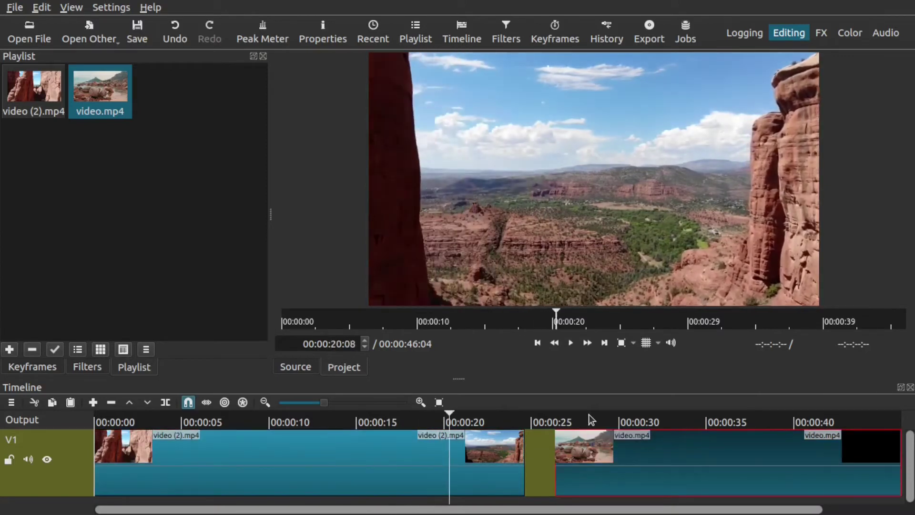
click(588, 414)
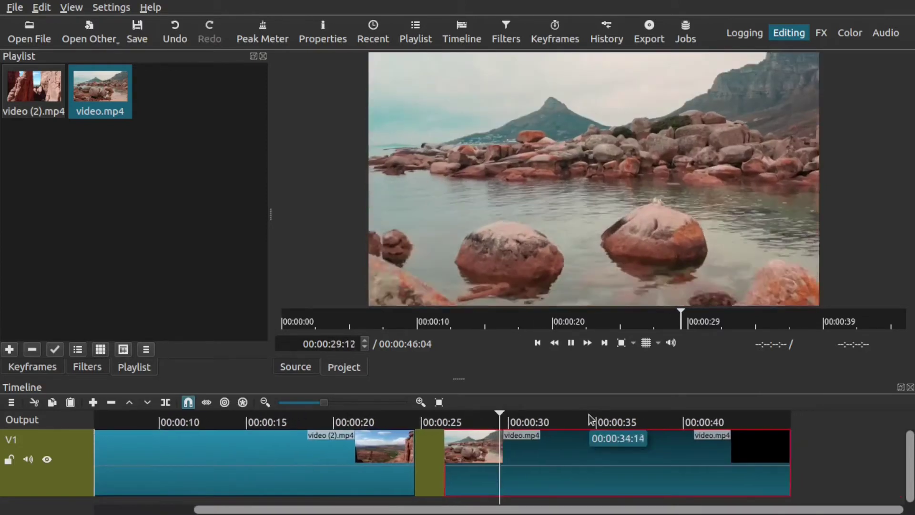
key(space)
drag(439, 450, 405, 454)
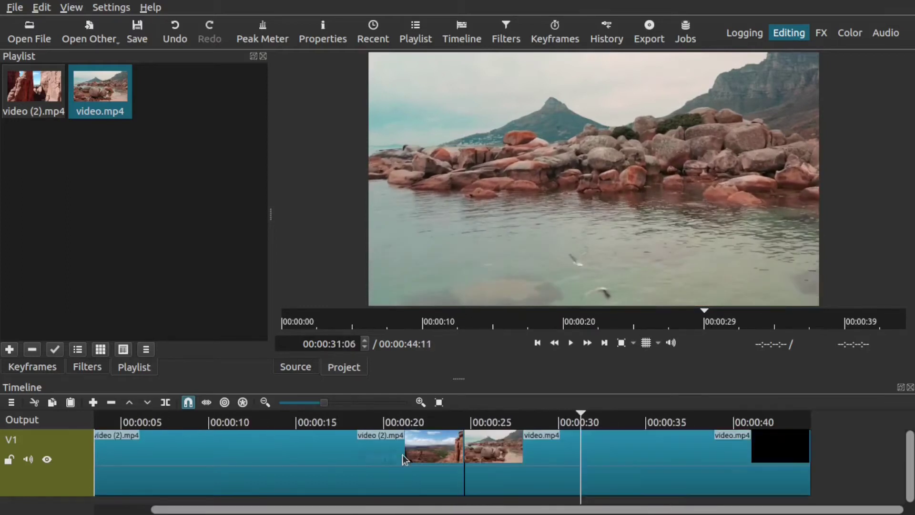
Place the playhead exactly on the cut between the two clips, at 00:00:24:15.
click(461, 425)
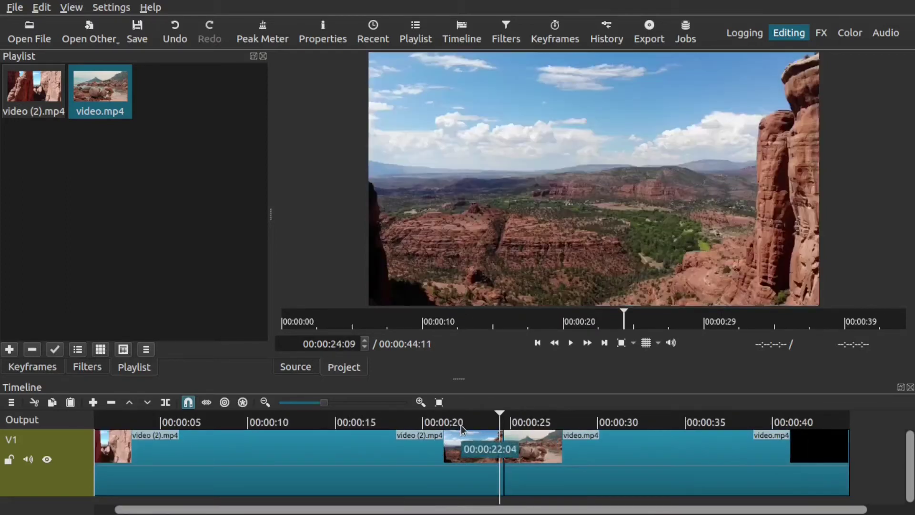
click(499, 423)
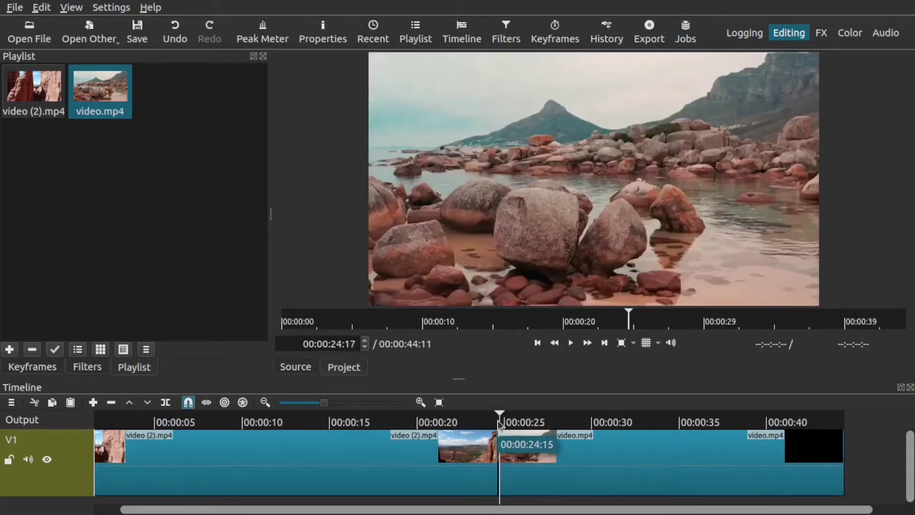
click(496, 420)
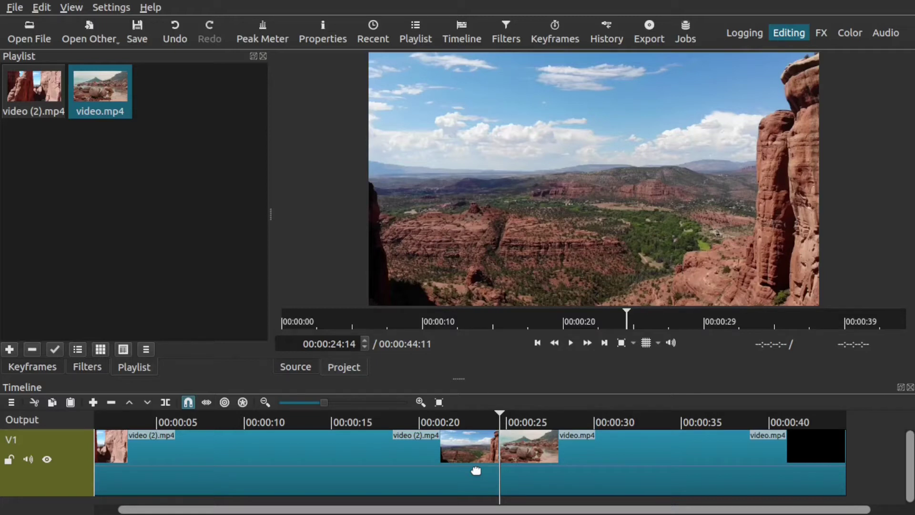
key(Left)
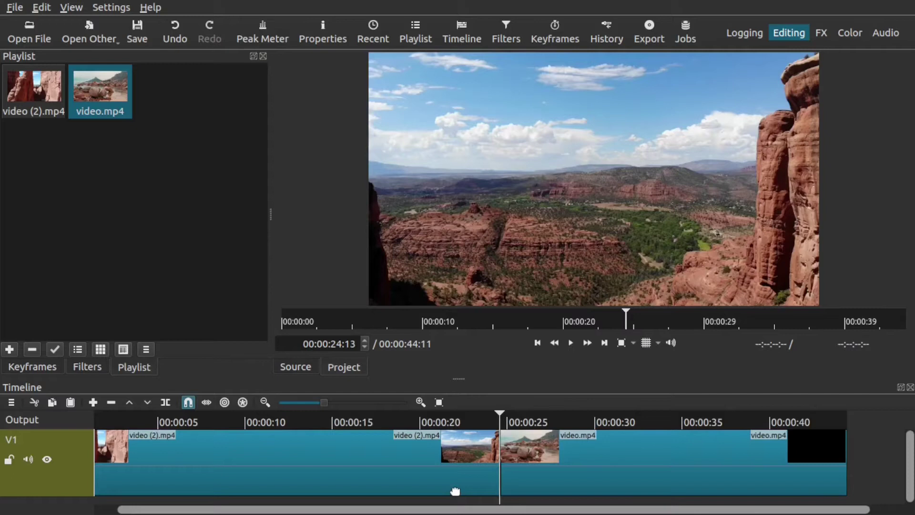
key(Right)
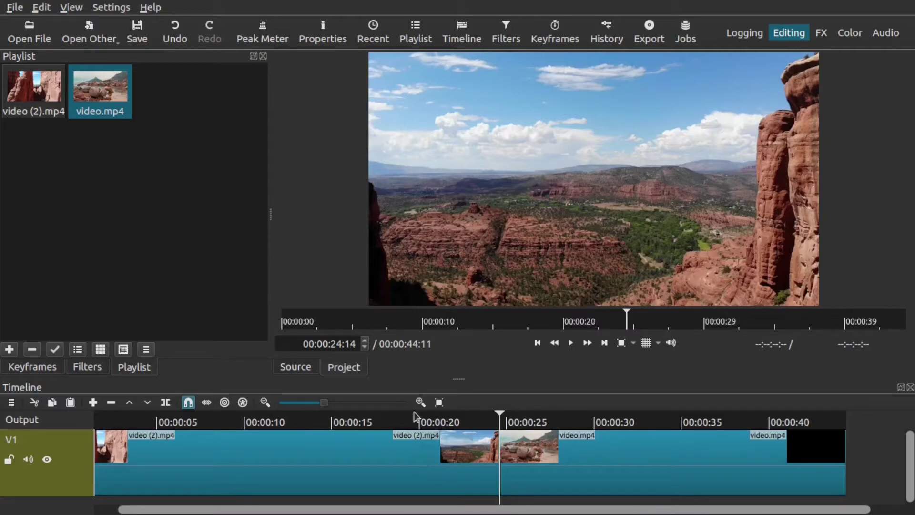
click(368, 402)
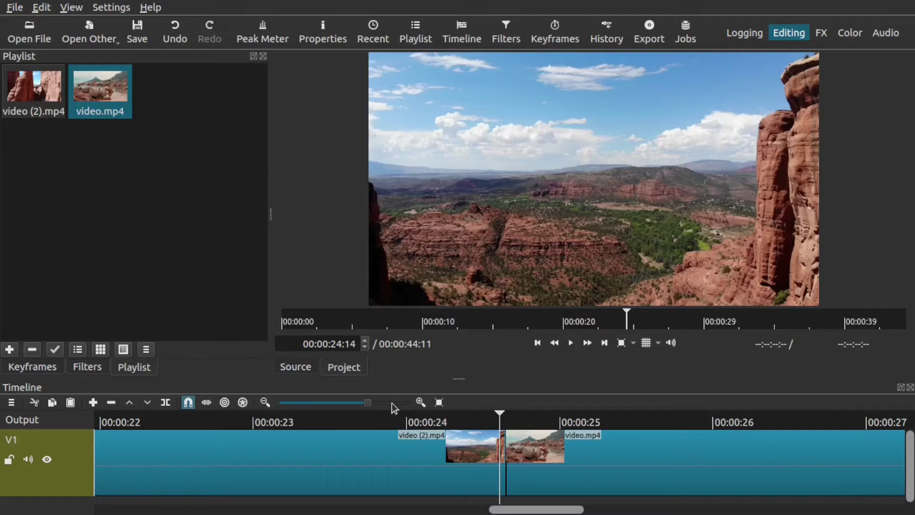
key(Right)
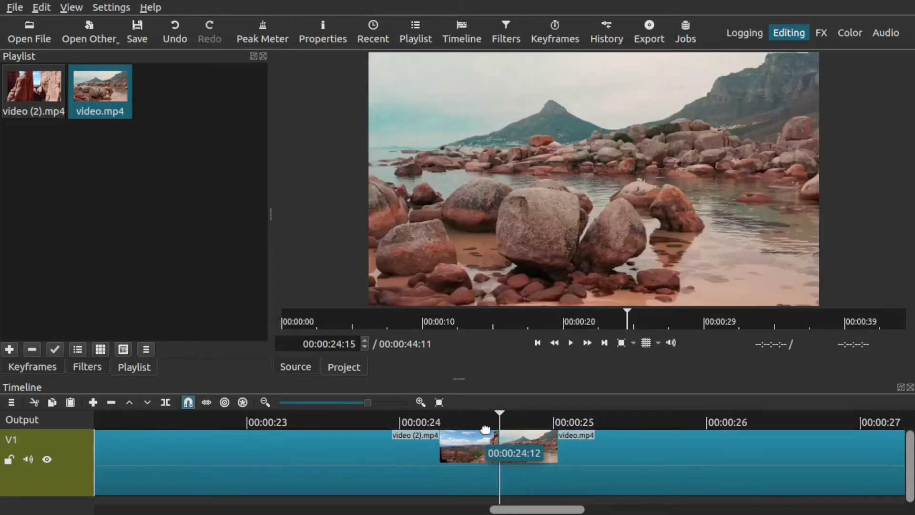
Step back ten frames from the cut and split video (2).mp4 at 00:00:24:05.
key(Left)
key(Left)
key(Left)
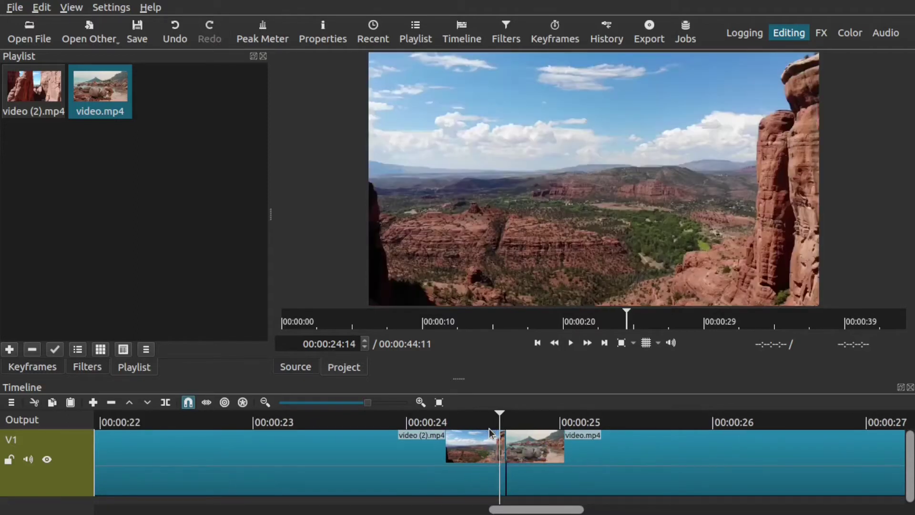
key(Left)
key(Left)
key(Left)
key(Left)
key(Left)
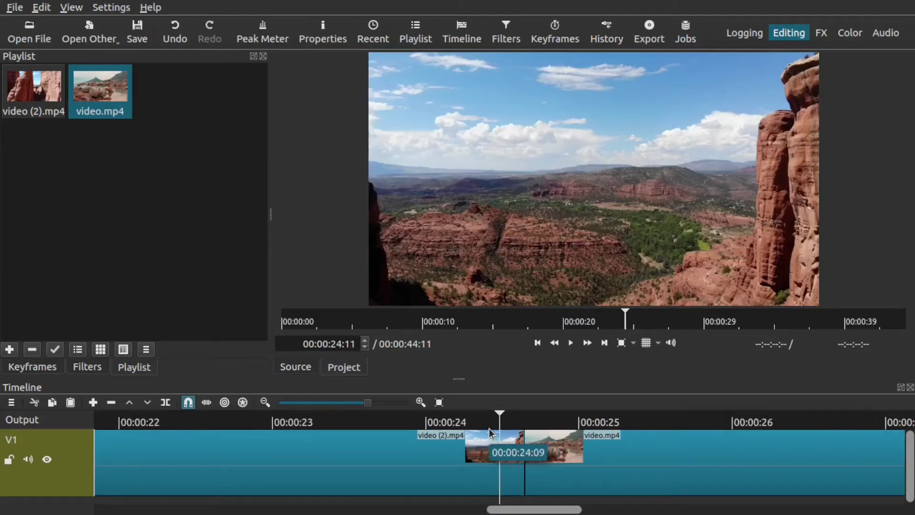
key(Left)
key(Left)
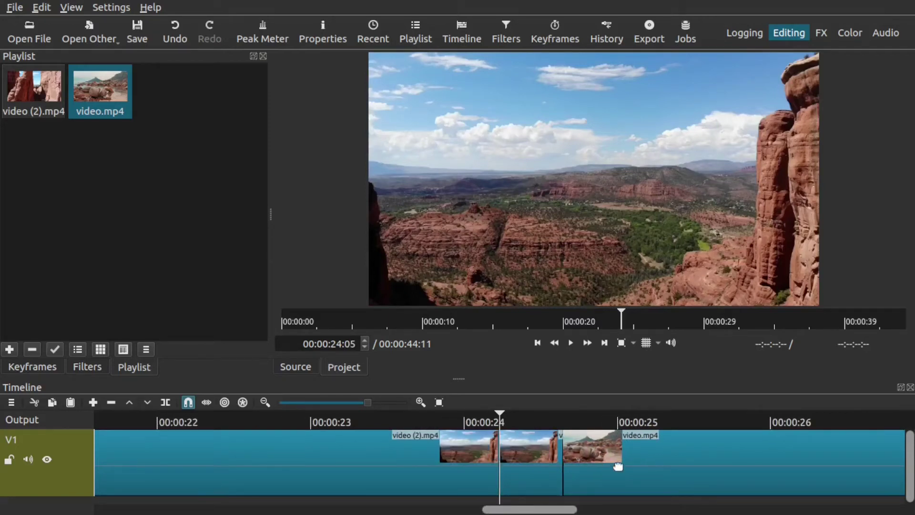
Step forward ten frames past the cut and split video.mp4 at 00:00:25:01.
click(562, 418)
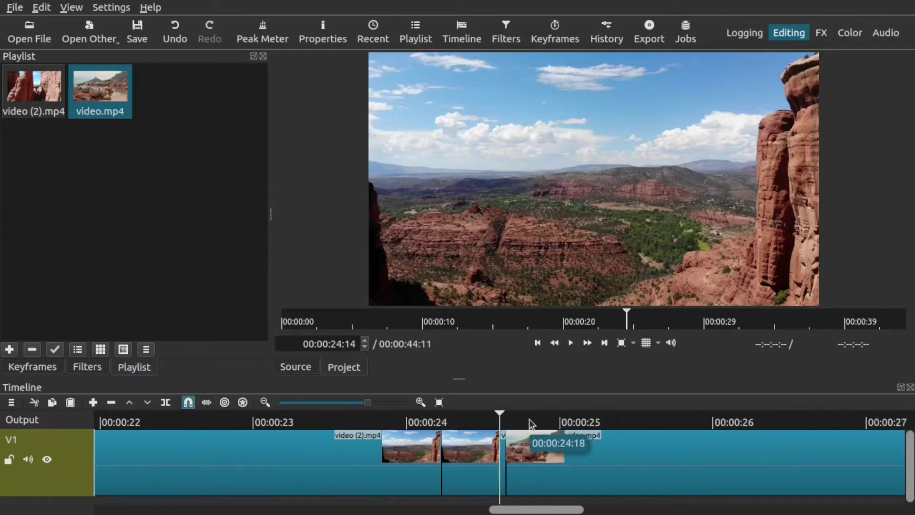
key(Right)
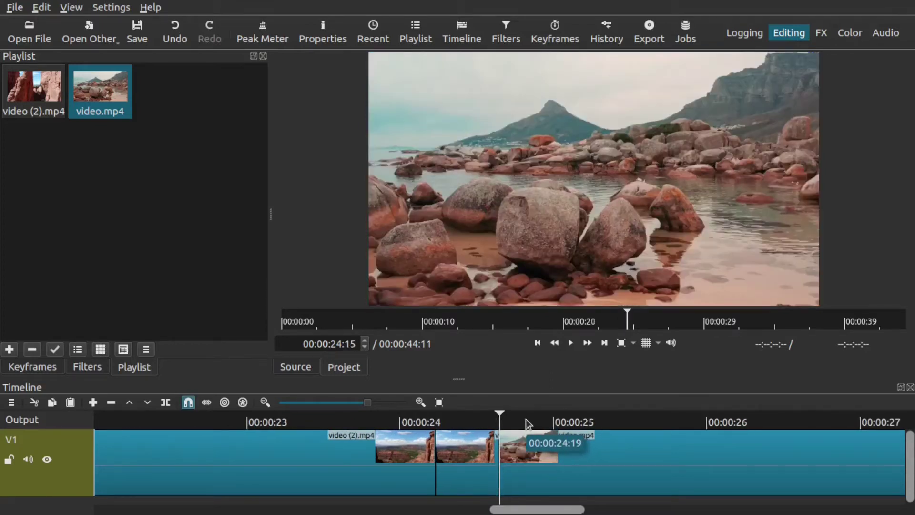
key(Right)
key(Right)
key(Right)
key(Right)
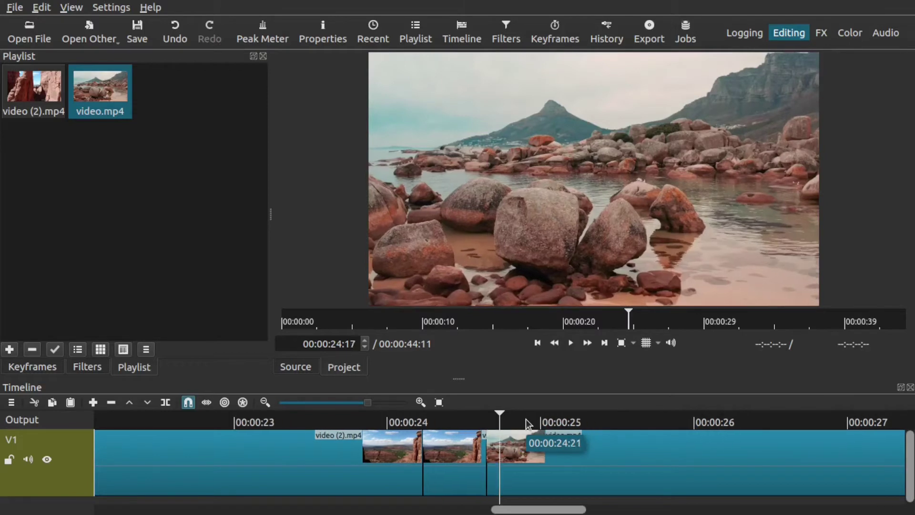
key(Right)
key(Right)
key(Right)
key(Right)
key(Right)
key(Right)
key(Right)
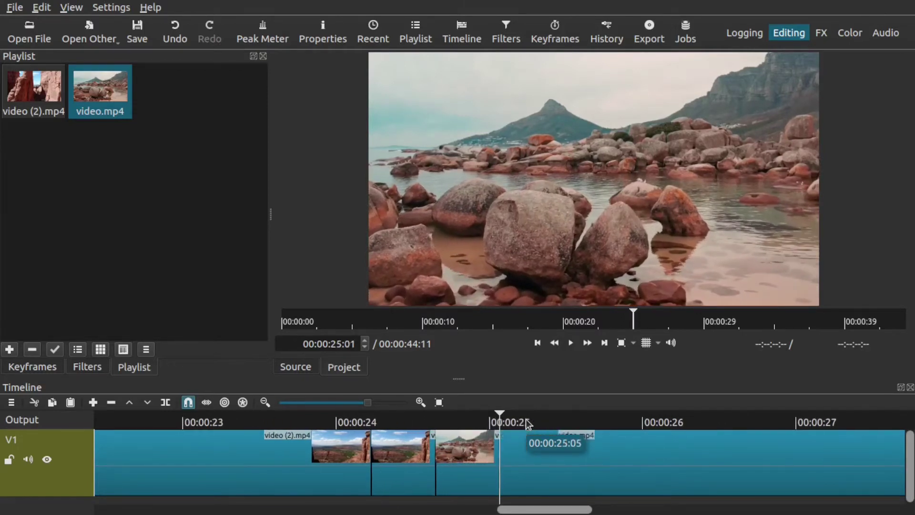
Add the Size, Position & Rotate filter to the short video (2).mp4 piece just before the cut.
click(354, 458)
click(402, 465)
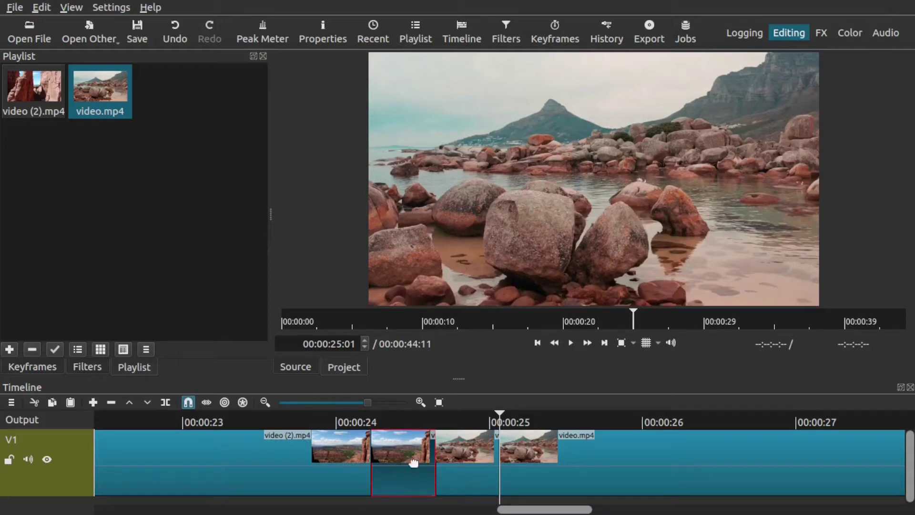
click(467, 454)
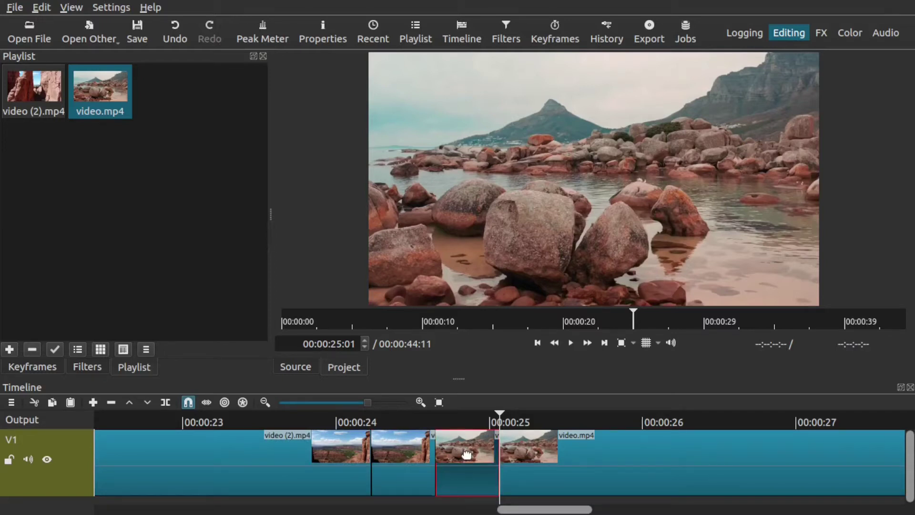
click(404, 462)
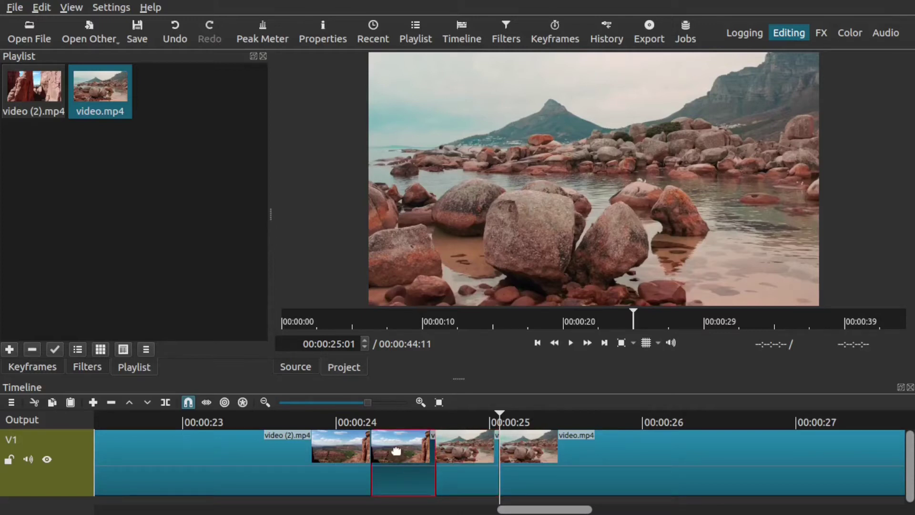
click(405, 425)
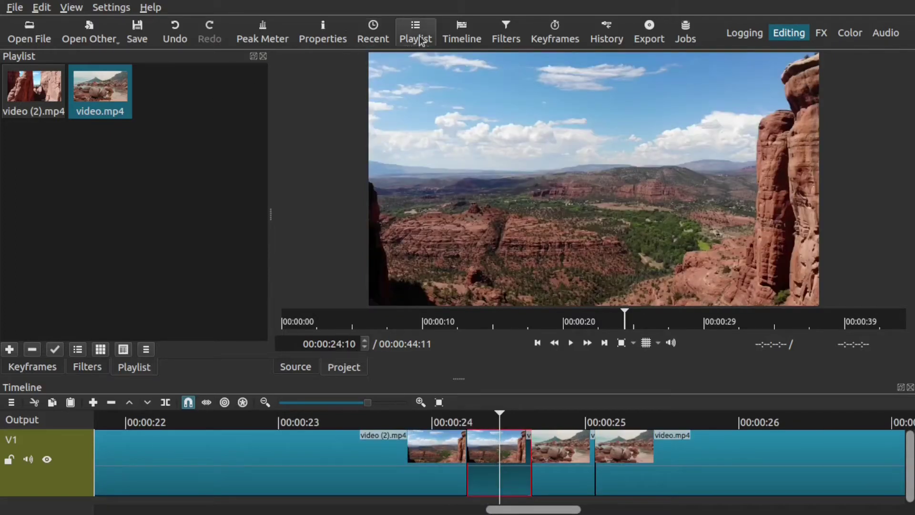
click(494, 38)
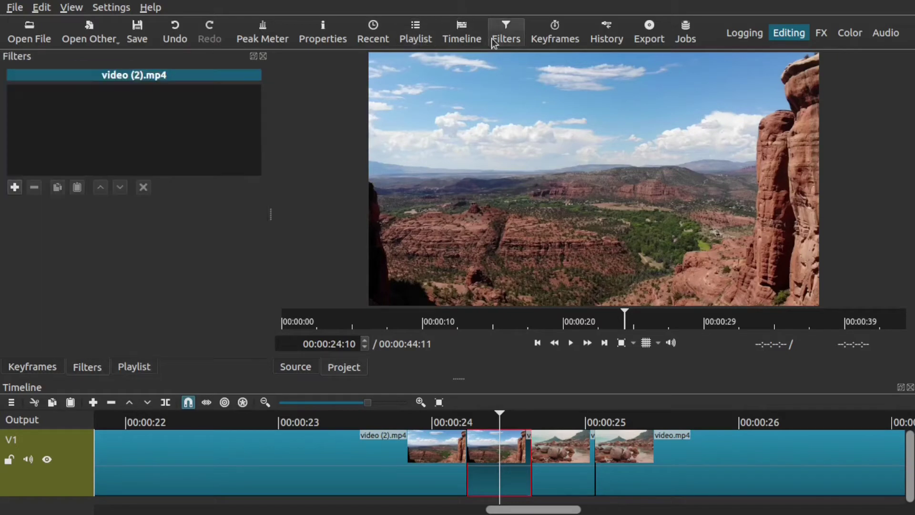
click(15, 187)
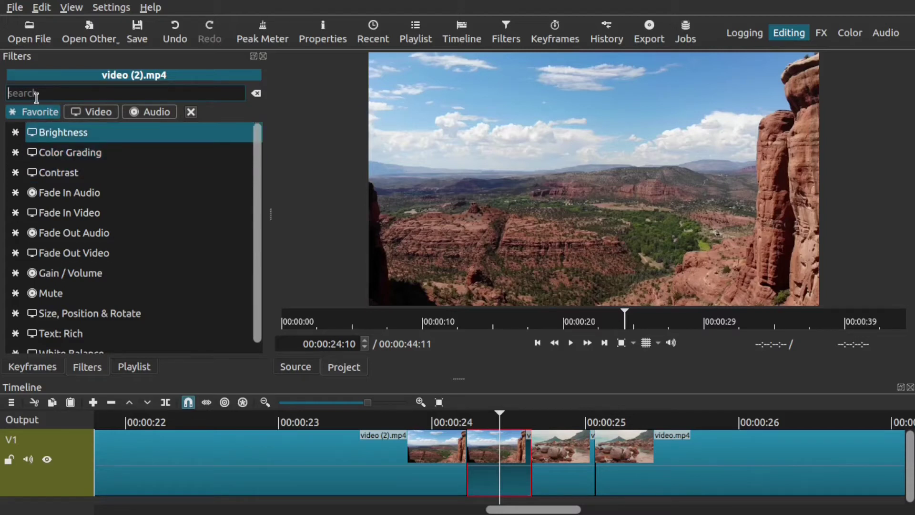
text(si)
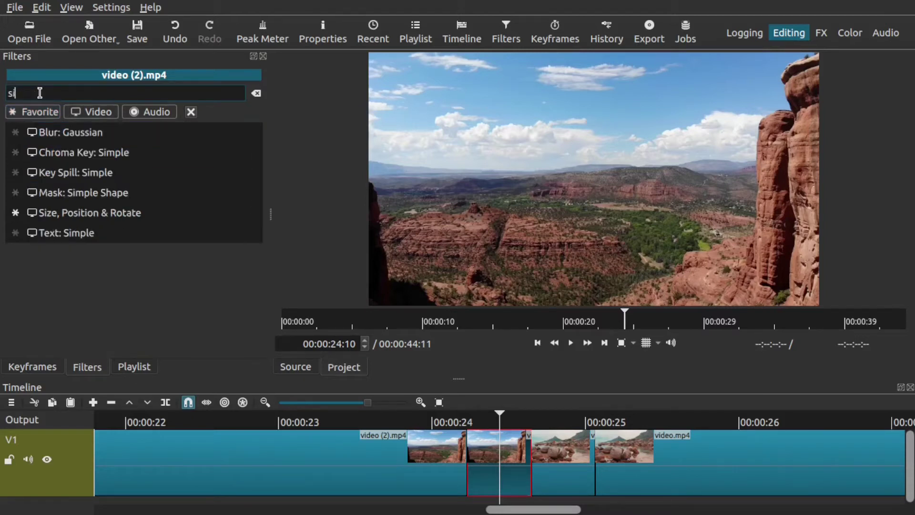
click(53, 213)
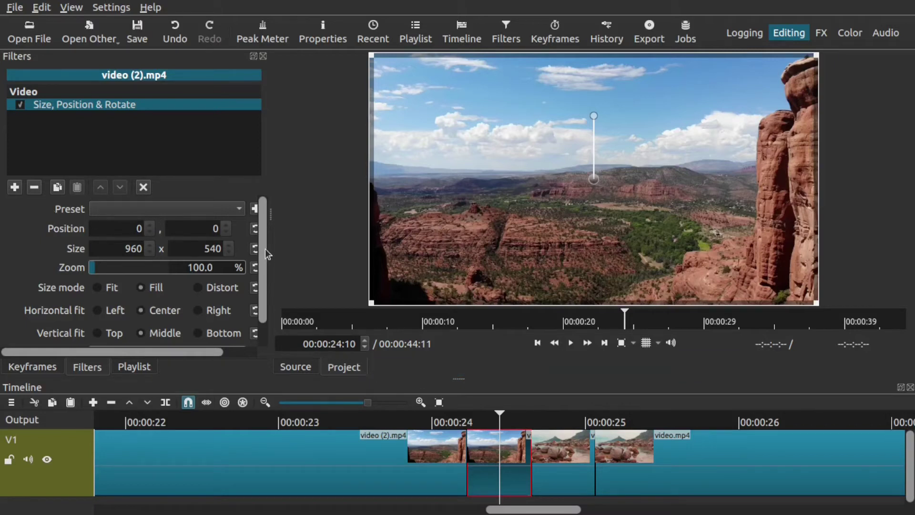
Enable keyframes for the filter's size and position, and move the keyframe to the start of the short piece.
drag(270, 247, 361, 246)
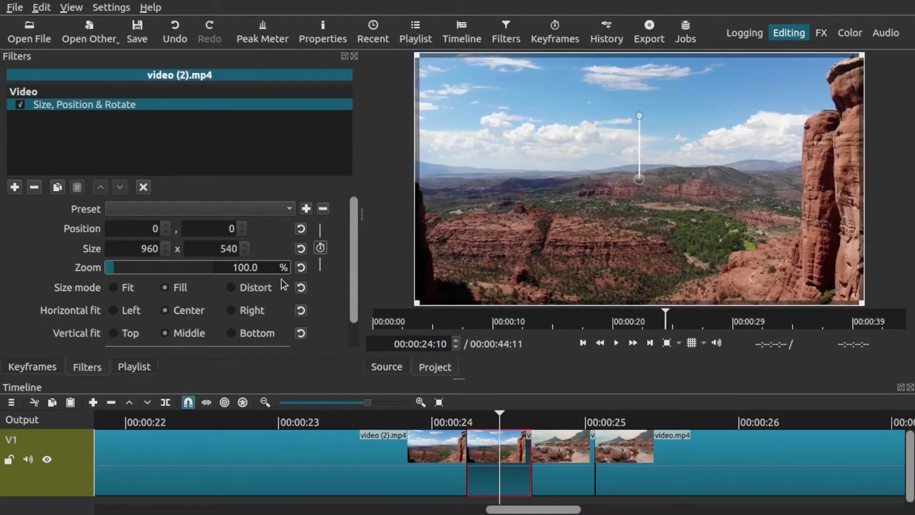
click(321, 248)
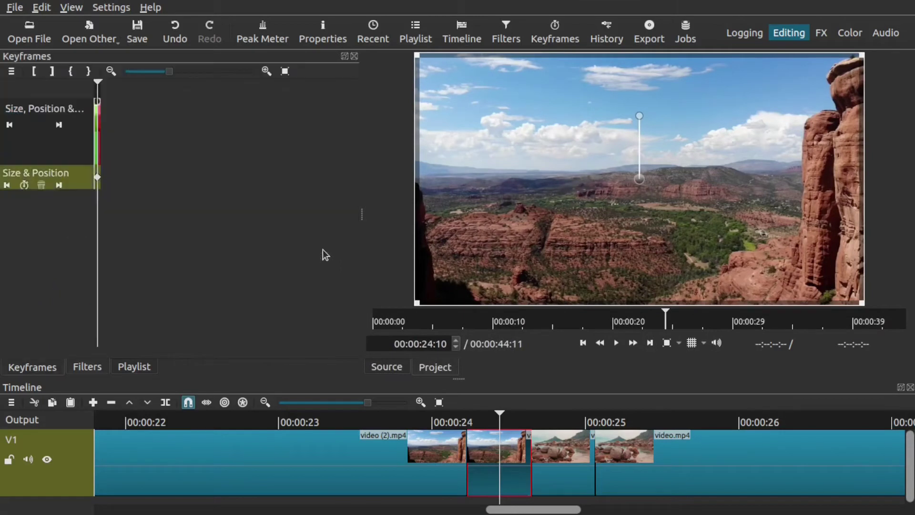
click(208, 72)
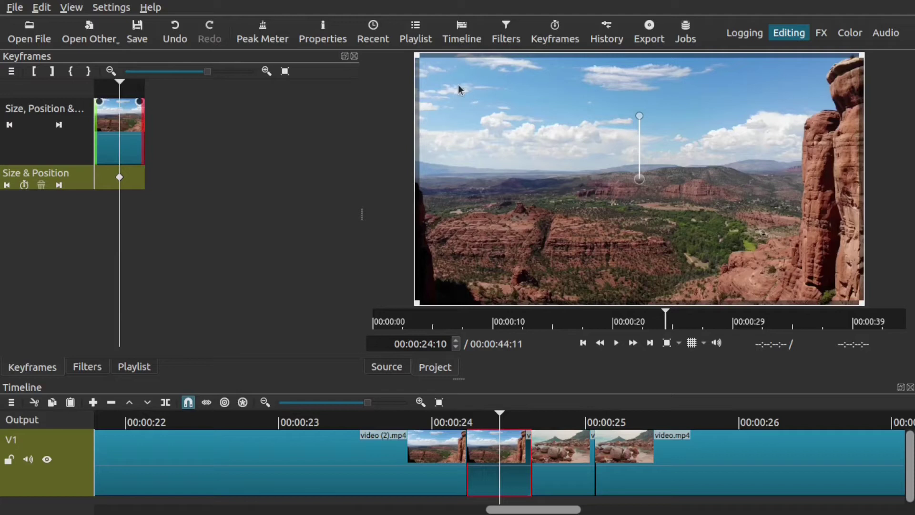
drag(118, 79, 88, 88)
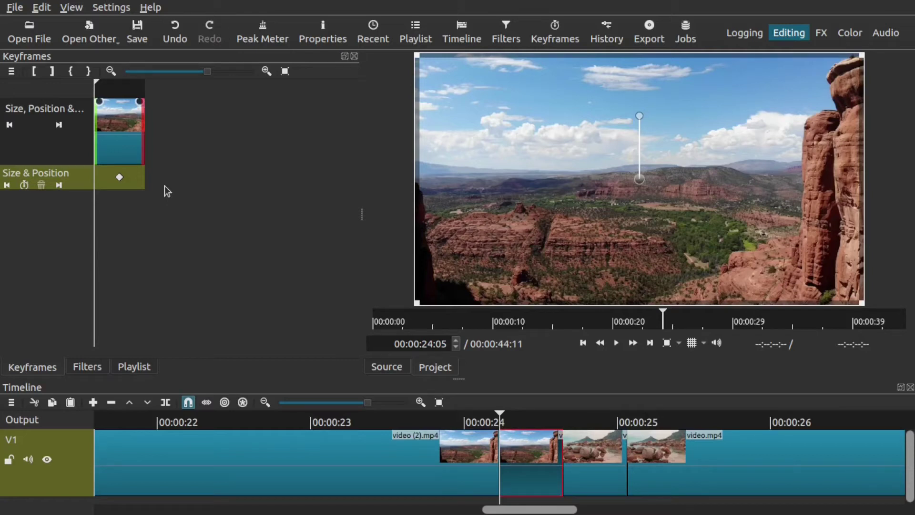
drag(119, 176, 91, 161)
Set the filter's zoom to 265.1% at the start of the short piece and enable keyframes for its rotation.
click(504, 38)
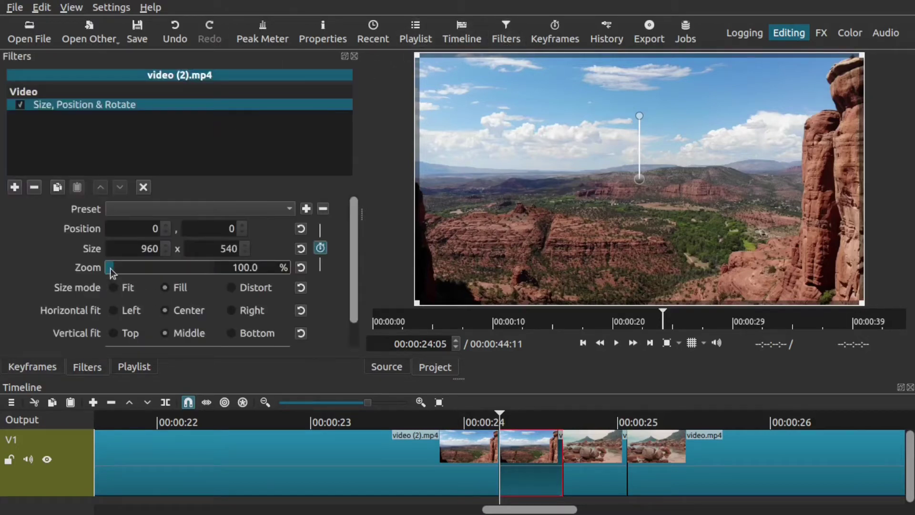
drag(112, 272, 135, 268)
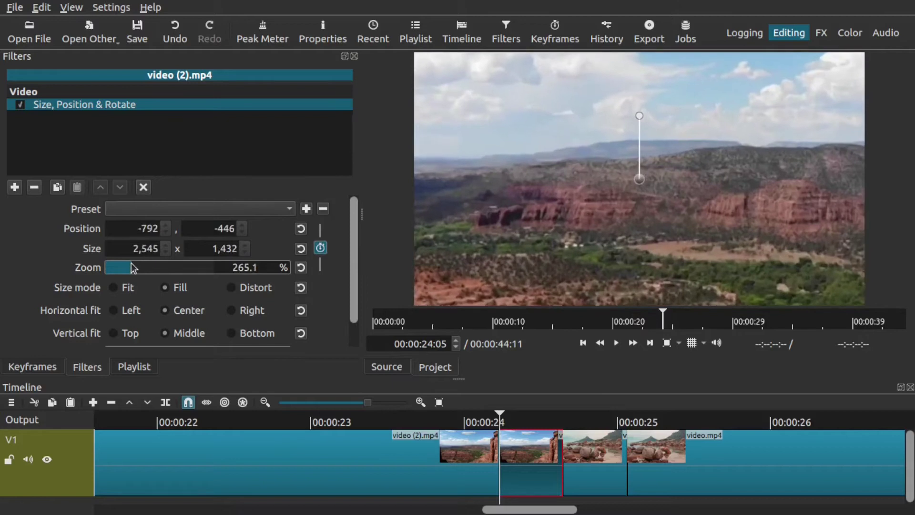
drag(351, 293, 355, 328)
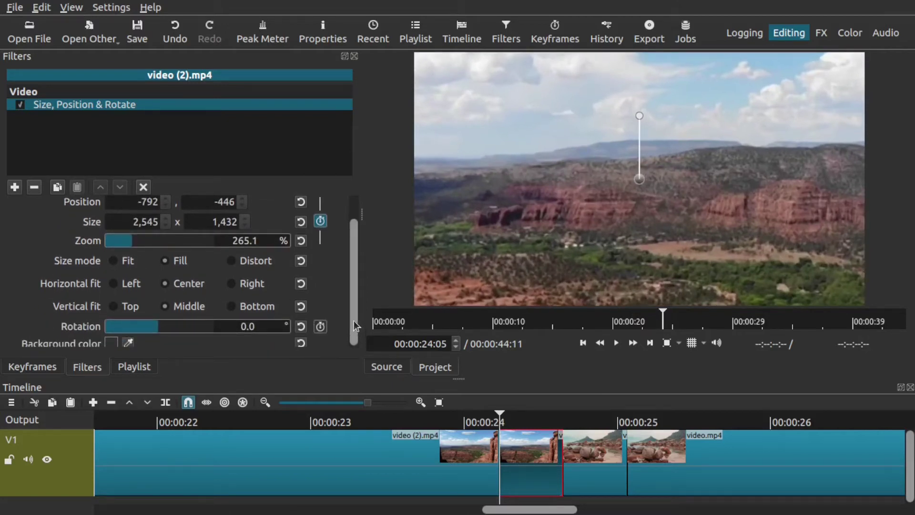
click(319, 327)
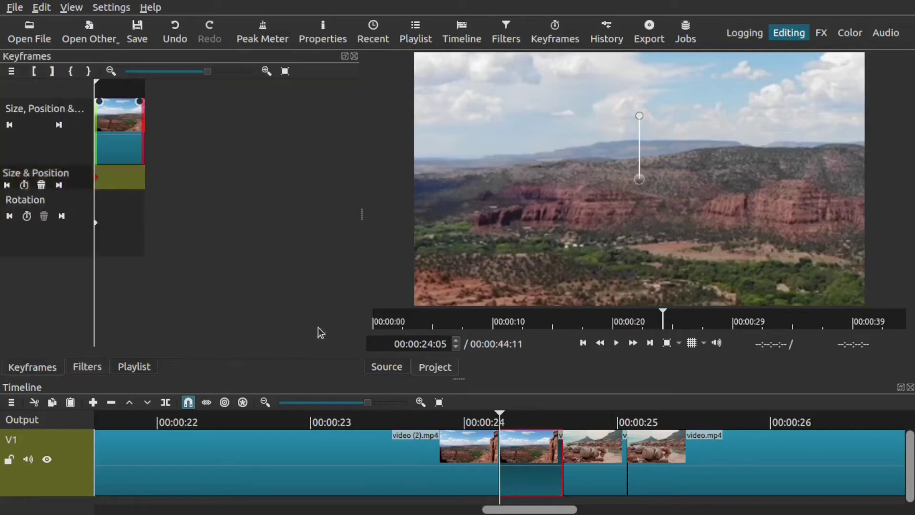
Add a rotation keyframe of 360° at 00:00:24:09, near the middle of the short piece.
click(119, 93)
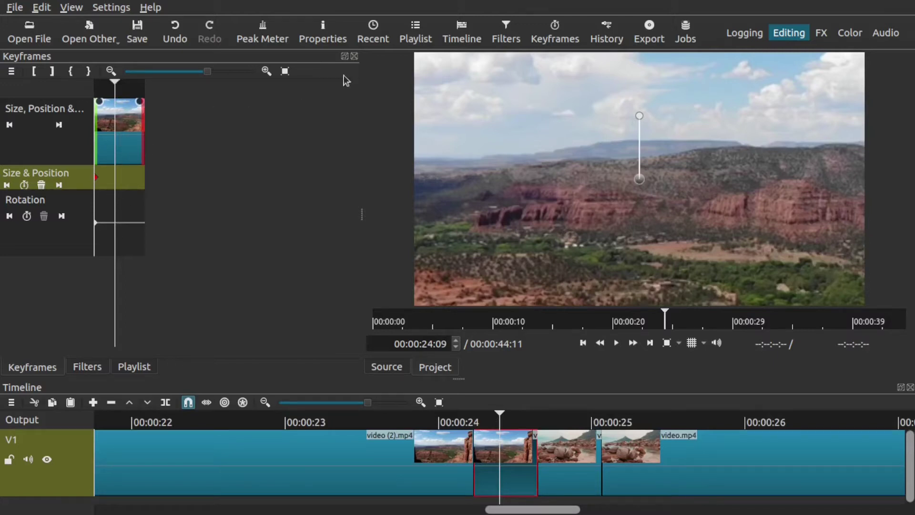
click(506, 34)
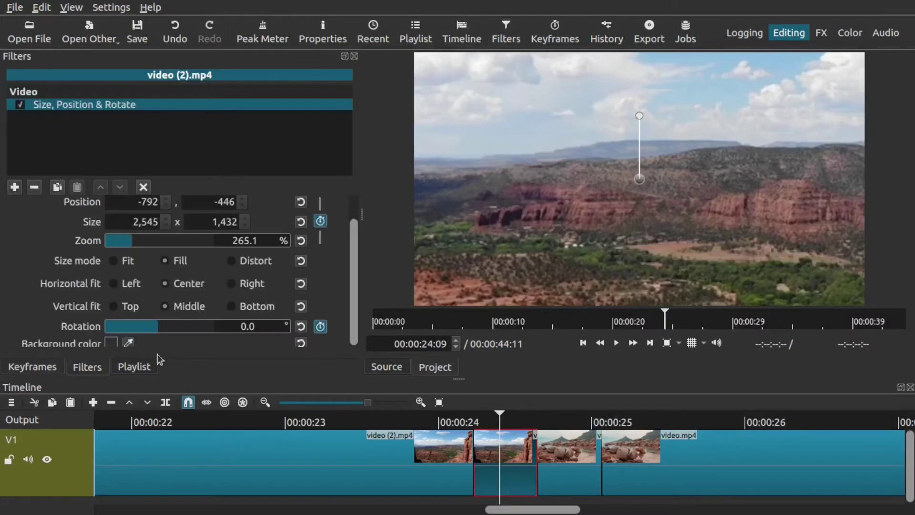
drag(161, 328, 246, 344)
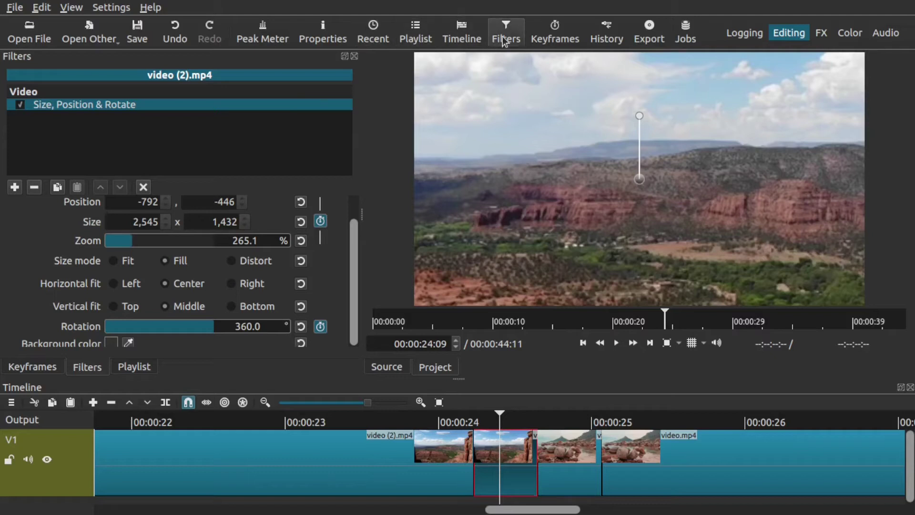
Add a size and position keyframe at 00:00:24:14, near the end of the short piece, with the zoom at 126.6%.
click(553, 36)
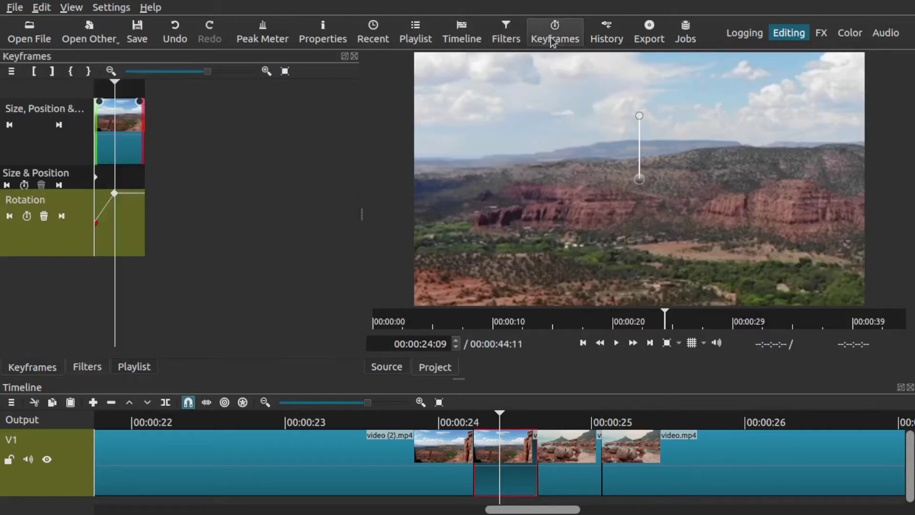
click(141, 85)
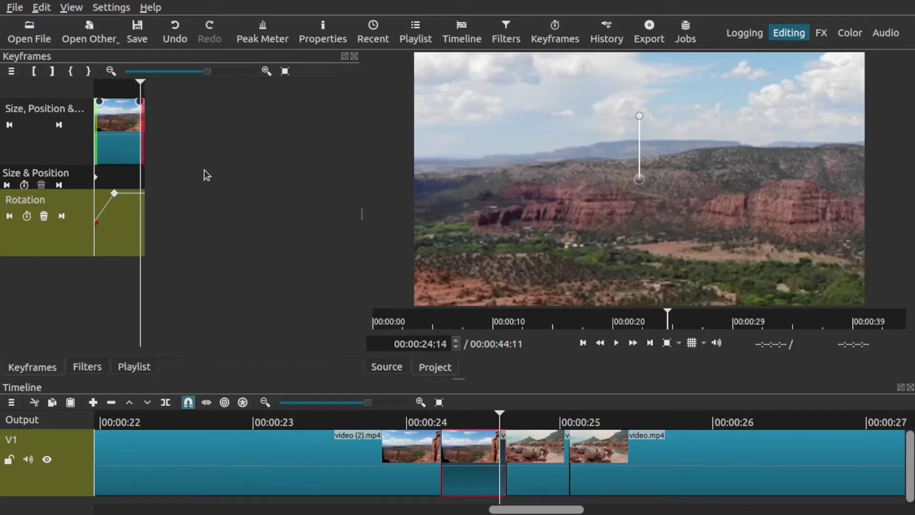
click(504, 33)
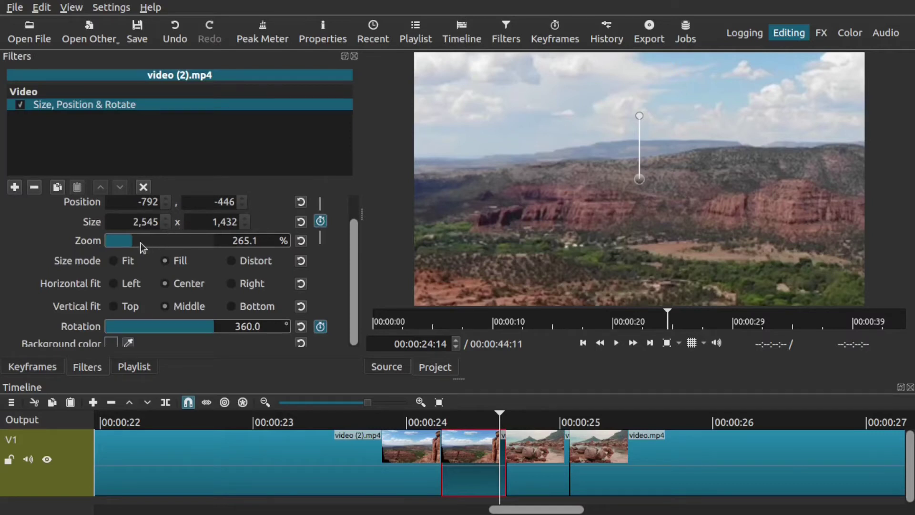
mouse_move(134, 242)
mouse_down()
mouse_move(102, 239)
mouse_move(120, 240)
mouse_up()
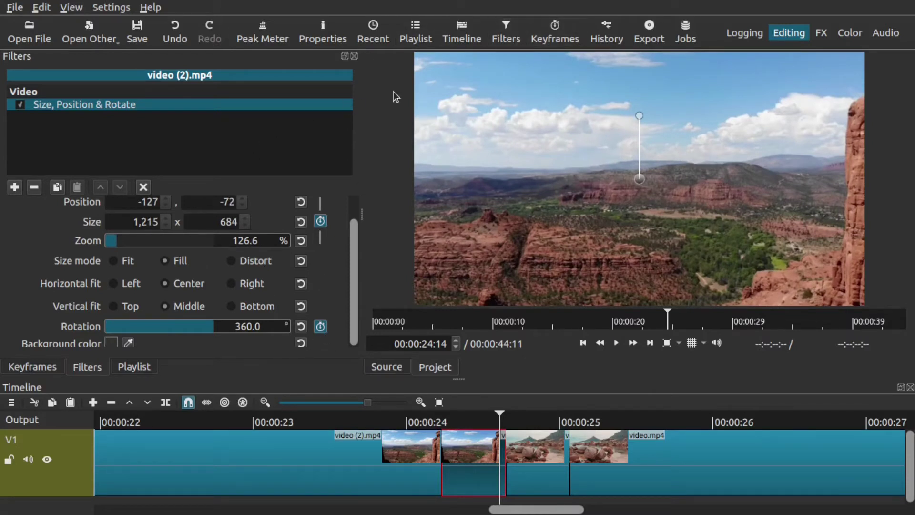
Change the type of the second Rotation keyframe, four frames into the short piece, to Smooth.
click(555, 31)
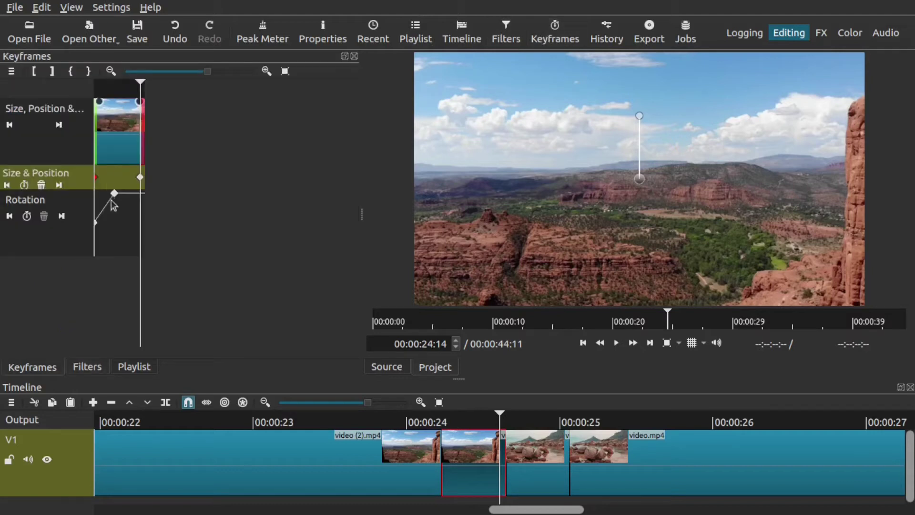
click(243, 72)
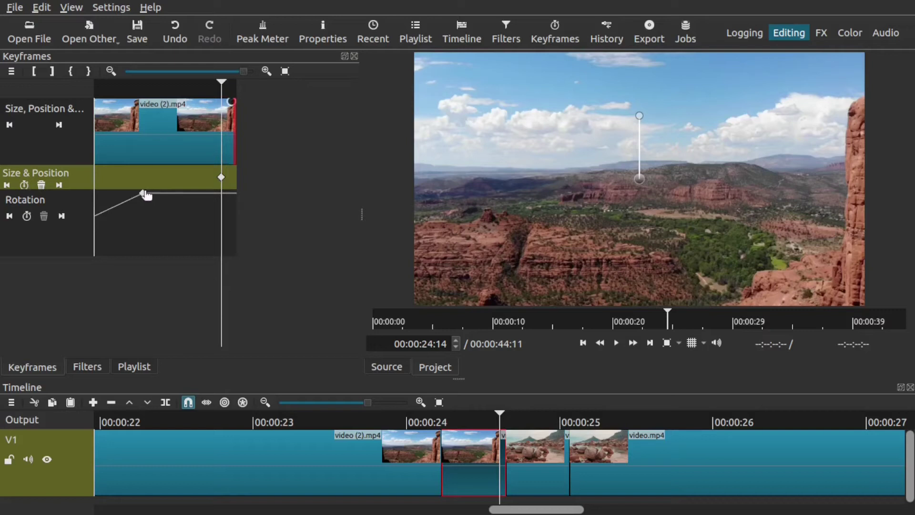
click(144, 191)
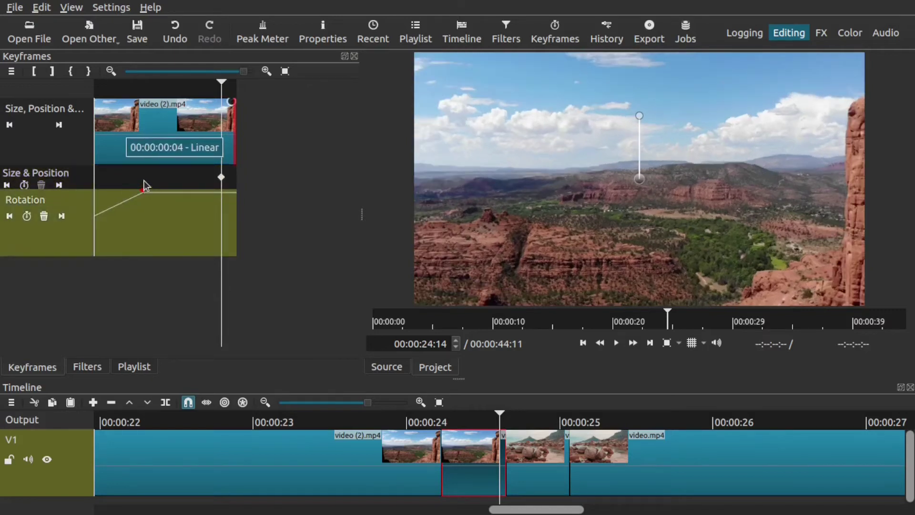
drag(144, 191, 144, 195)
right_click(144, 196)
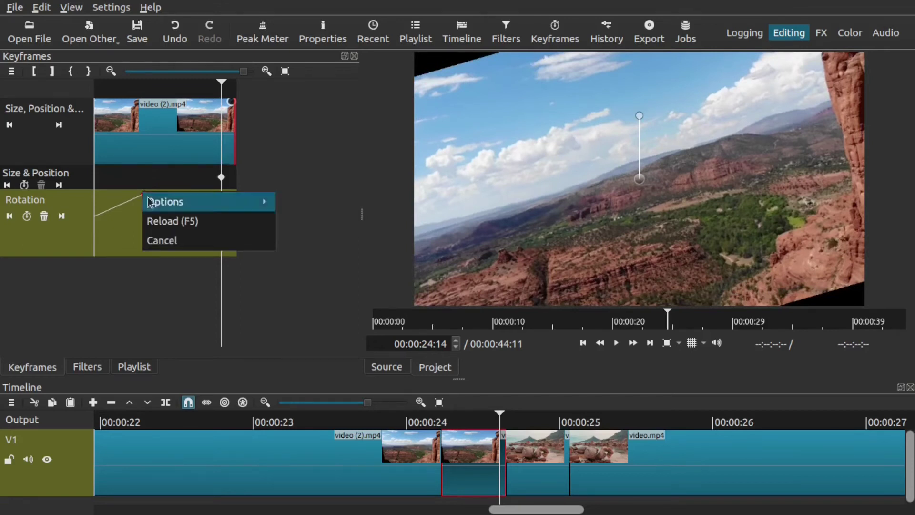
mouse_move(171, 202)
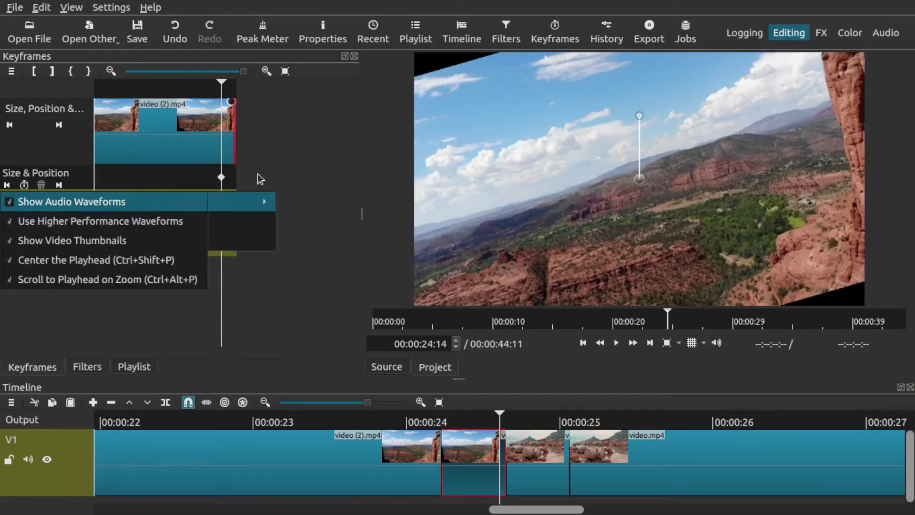
click(297, 168)
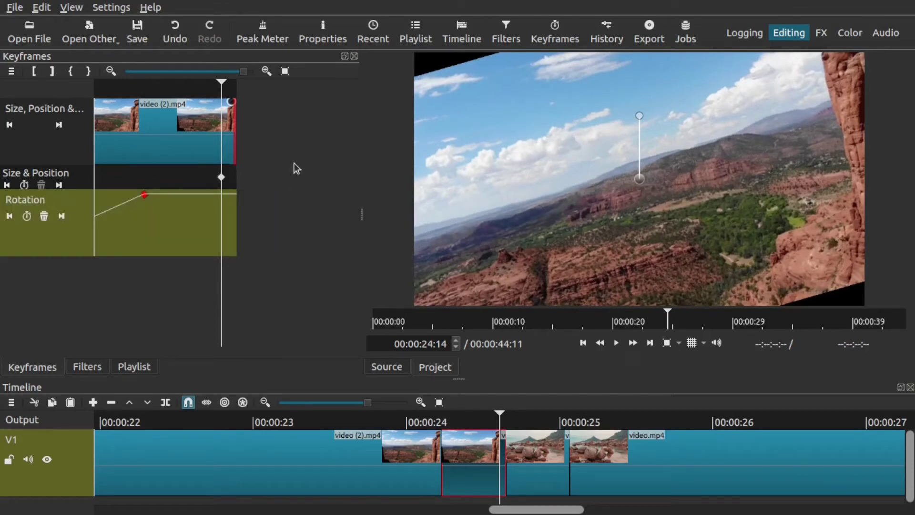
right_click(144, 196)
mouse_move(165, 209)
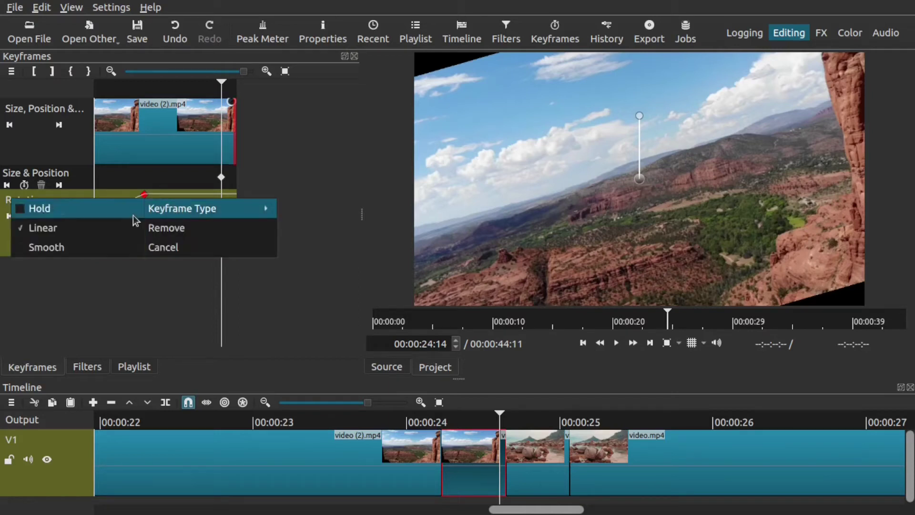
click(70, 246)
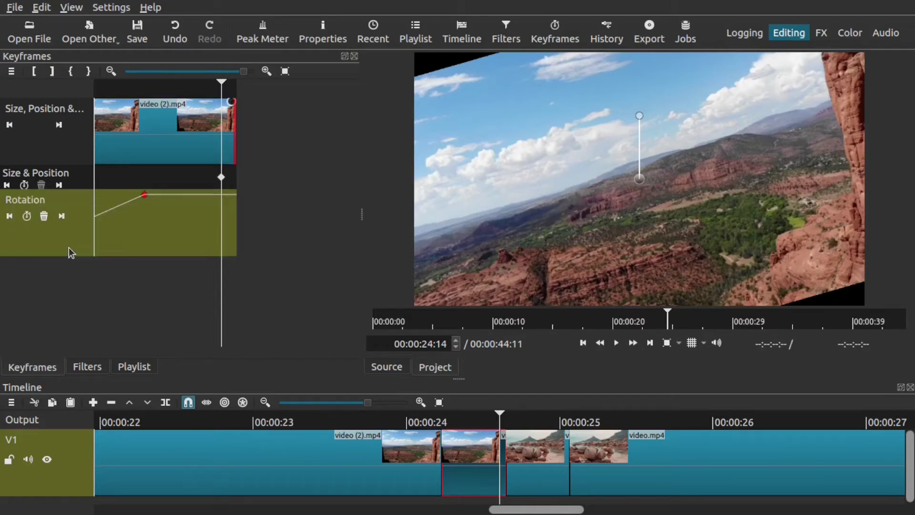
Change the type of the last Size & Position keyframe to Smooth.
click(222, 177)
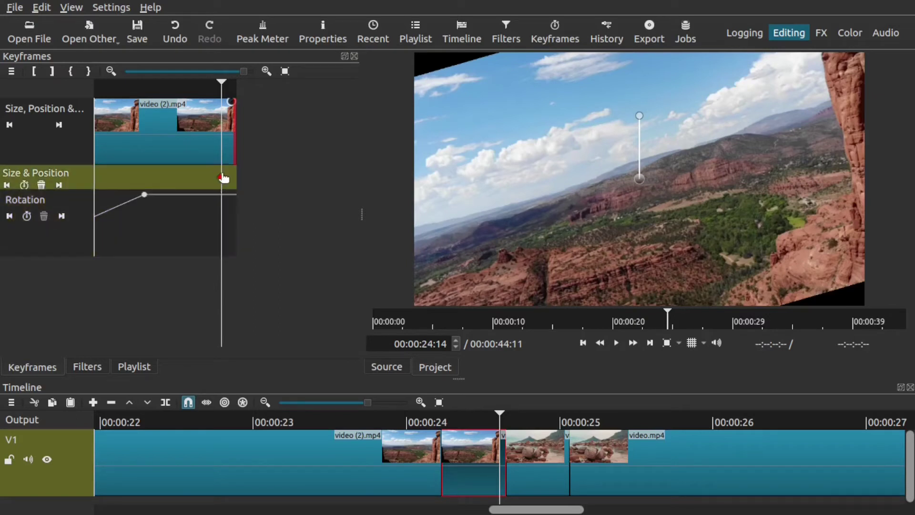
right_click(224, 178)
mouse_move(238, 187)
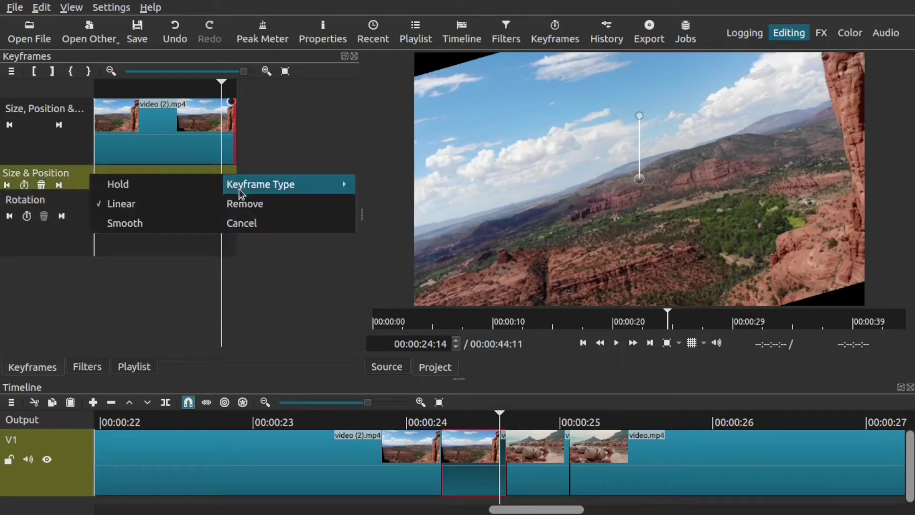
click(136, 224)
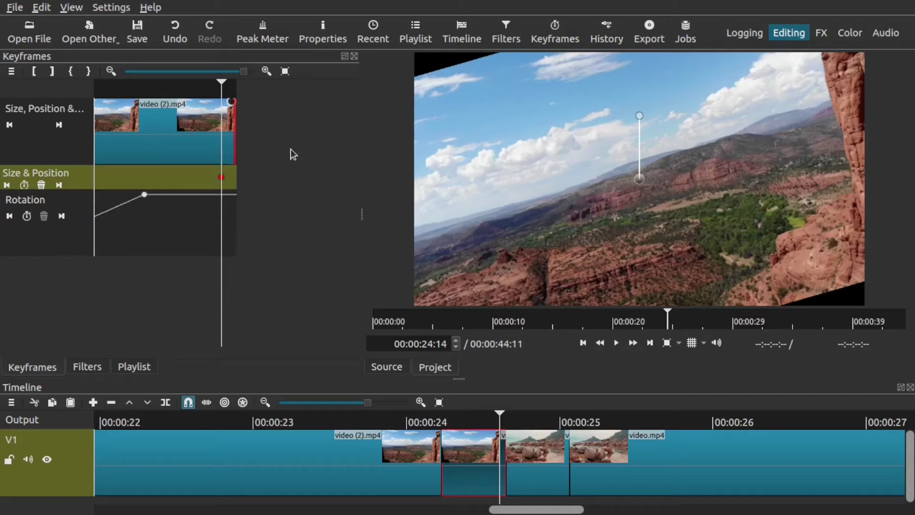
Play the timeline across the cut between video (2).mp4 and video.mp4 to preview the transition.
drag(363, 420, 363, 419)
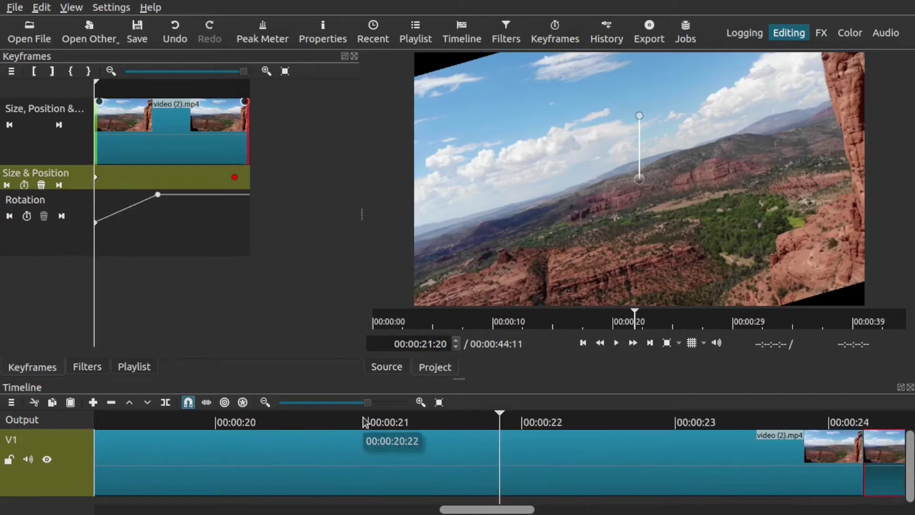
click(694, 424)
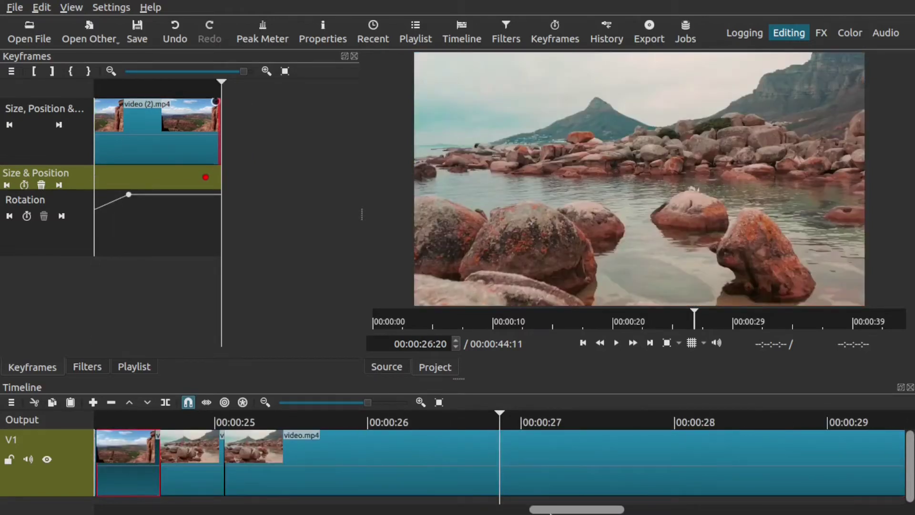
scroll(381, 440, up, 5)
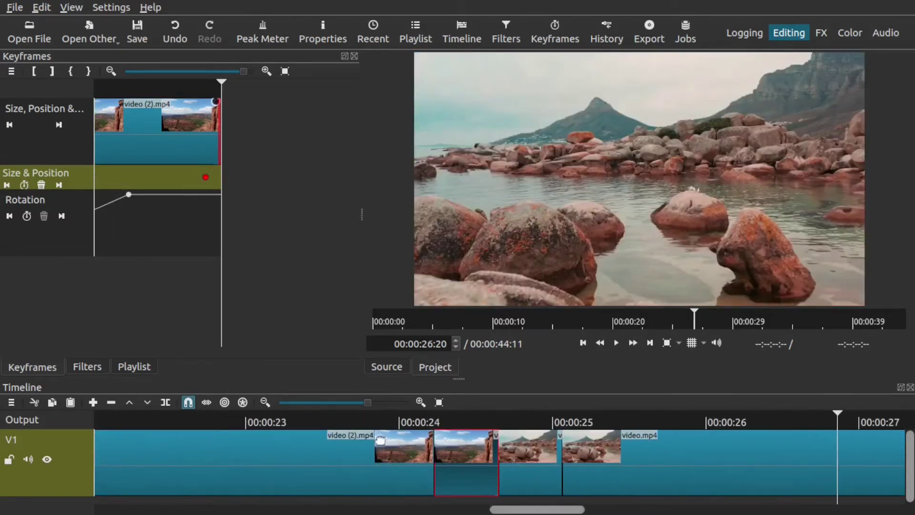
click(361, 423)
key(space)
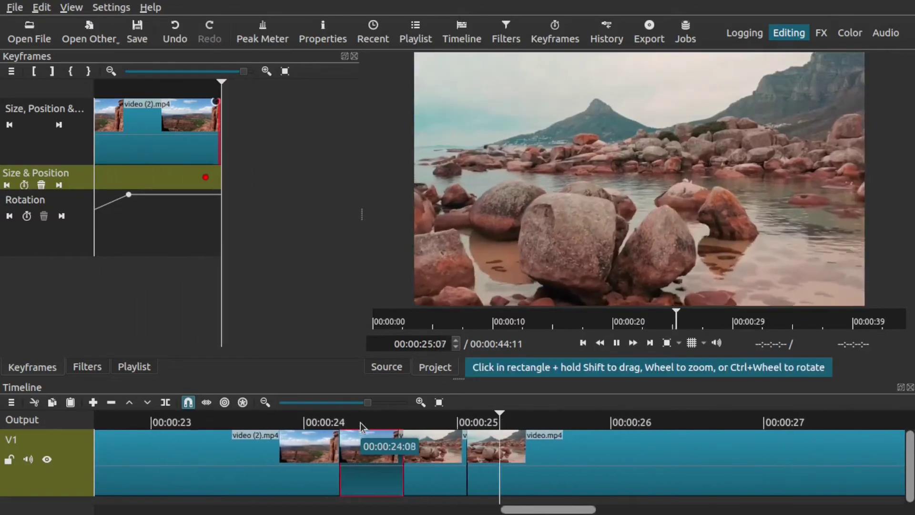
key(space)
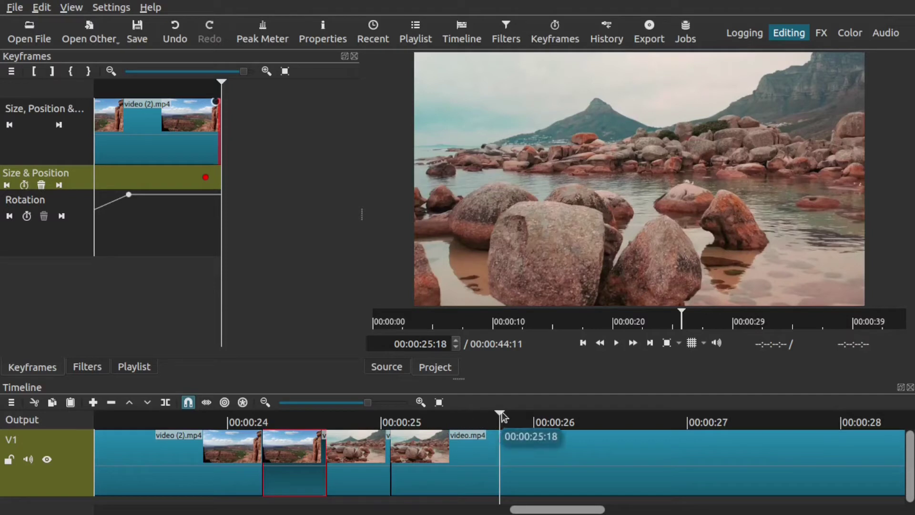
drag(501, 417, 468, 416)
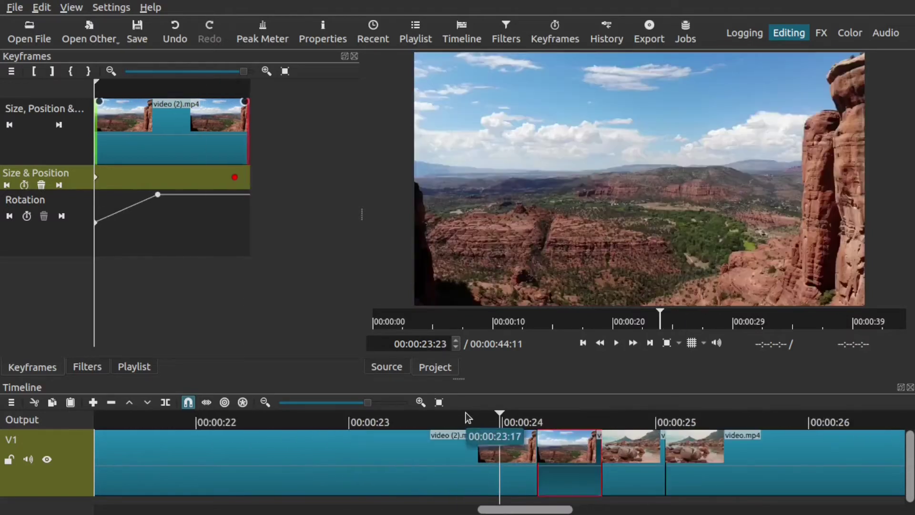
Add the Brightness filter to the short video (2).mp4 piece before the cut.
click(563, 435)
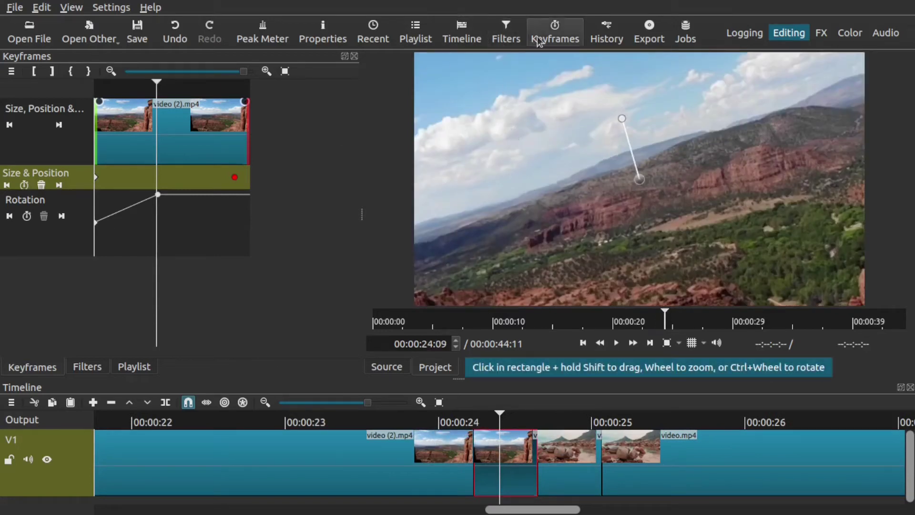
click(506, 34)
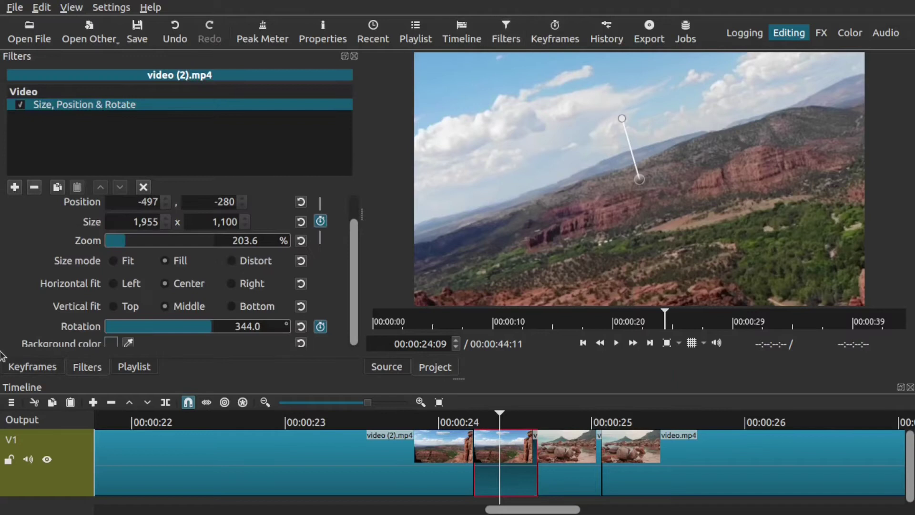
click(15, 187)
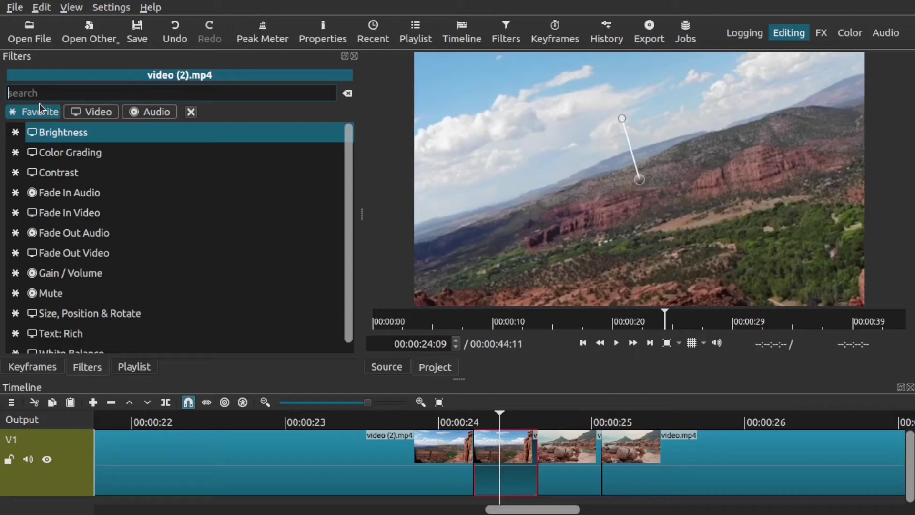
text(bri)
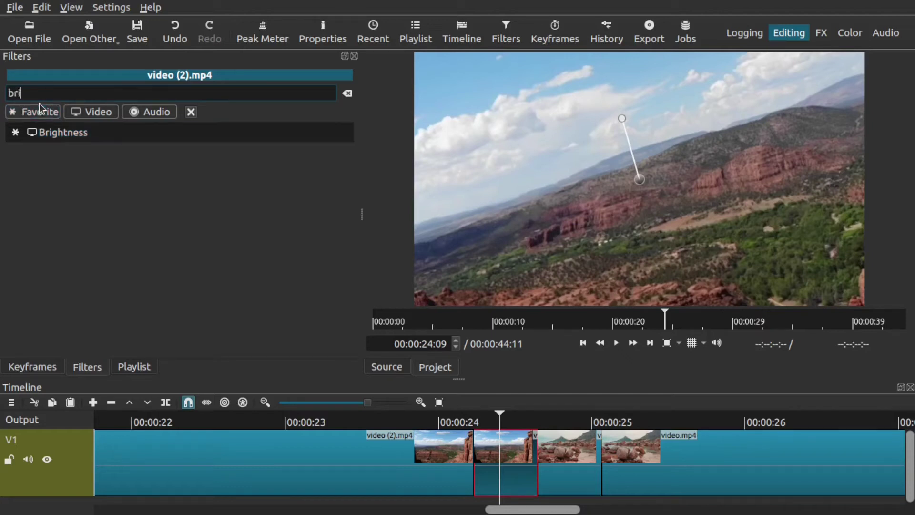
click(60, 130)
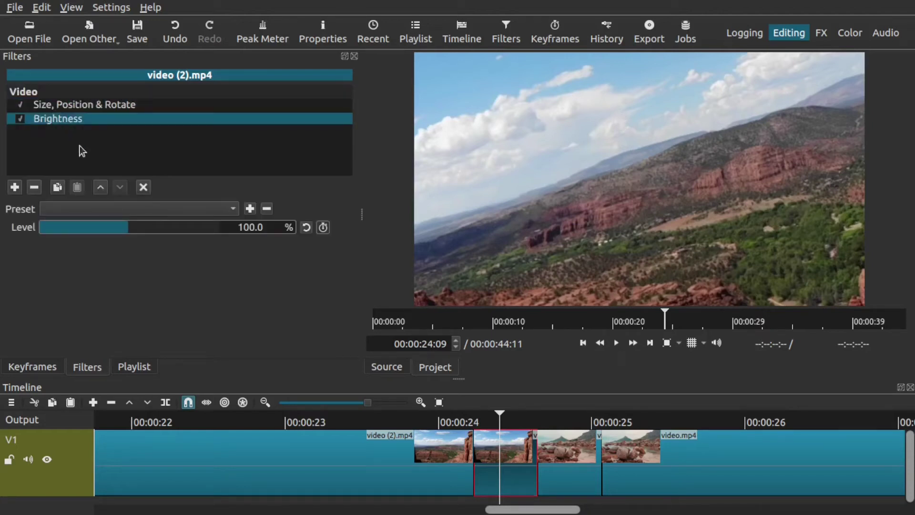
Enable keyframes for the Brightness level and move the keyframe to the start of the short piece.
click(324, 228)
drag(157, 86, 95, 186)
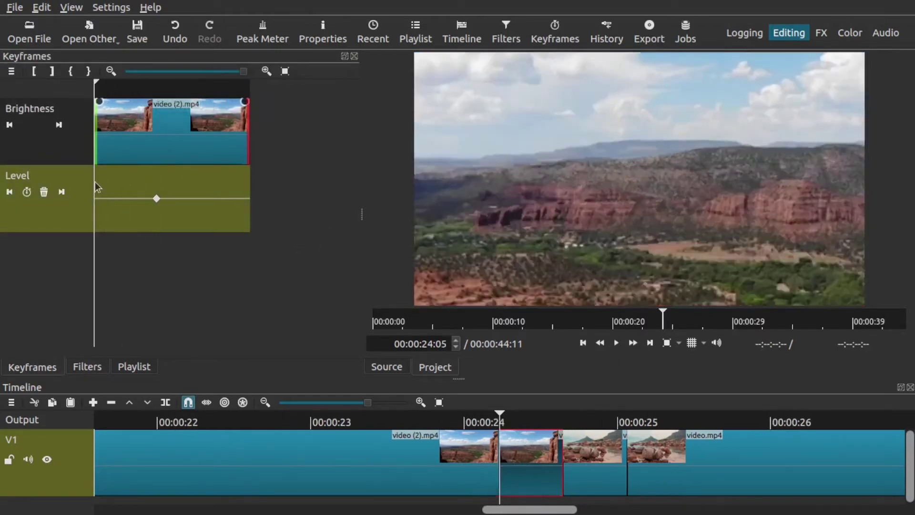
drag(160, 201, 101, 199)
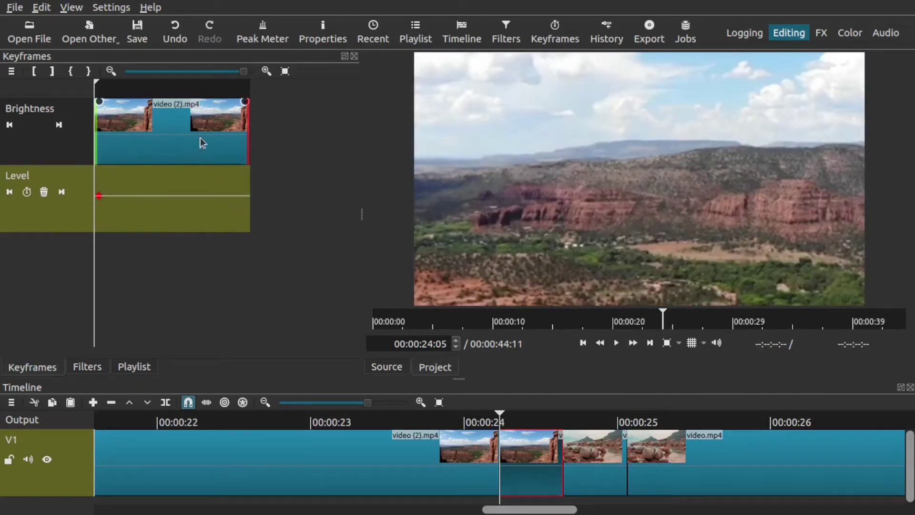
Keyframe the Brightness level at 200% at the start of the short piece and 53.7% at 00:00:24:09.
click(504, 35)
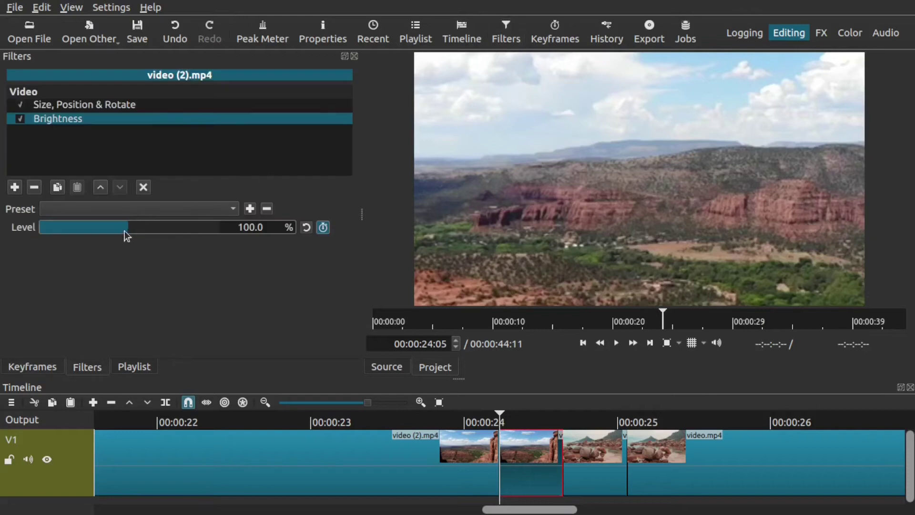
drag(123, 230, 243, 220)
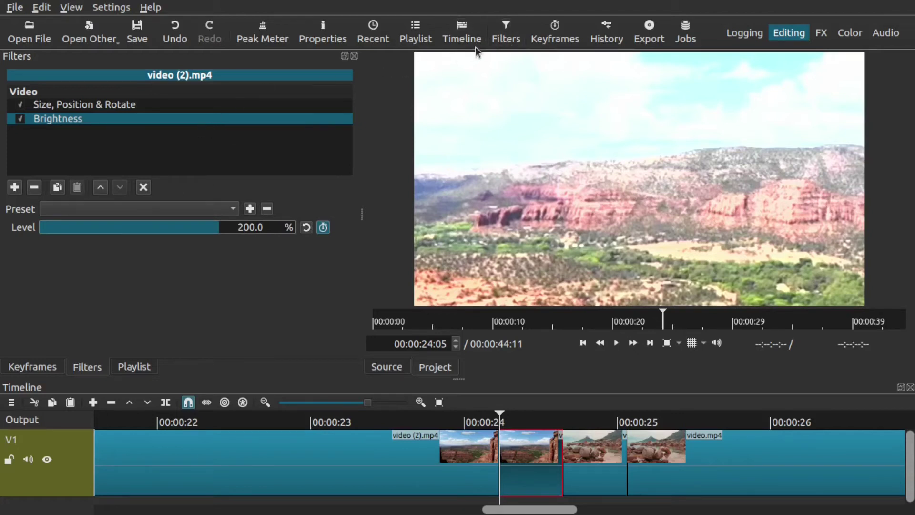
click(554, 33)
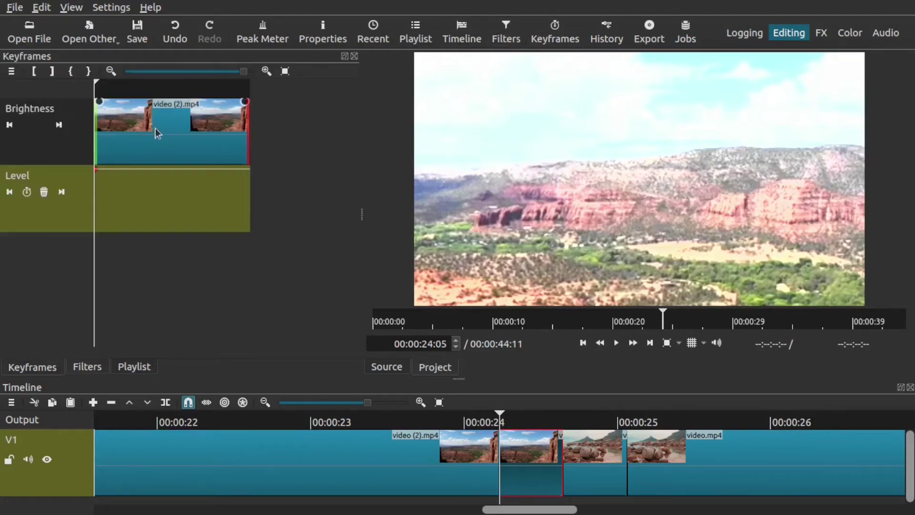
click(162, 85)
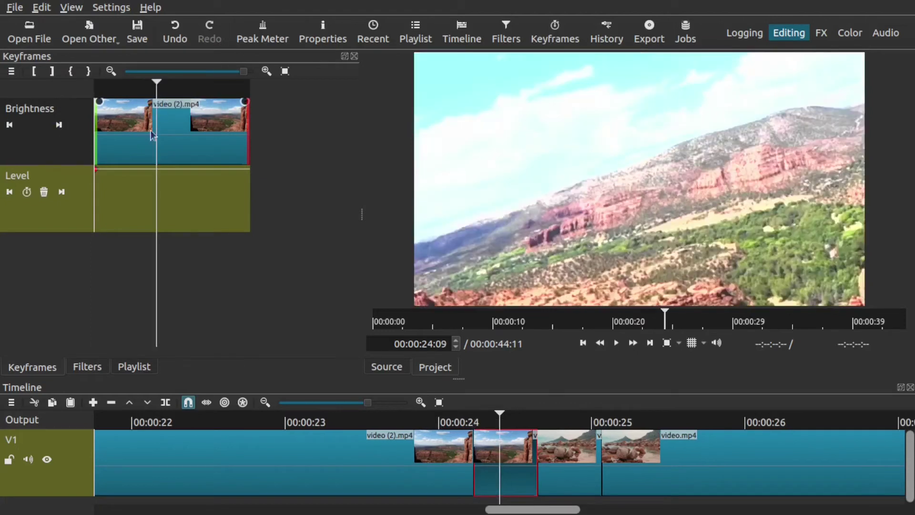
click(506, 32)
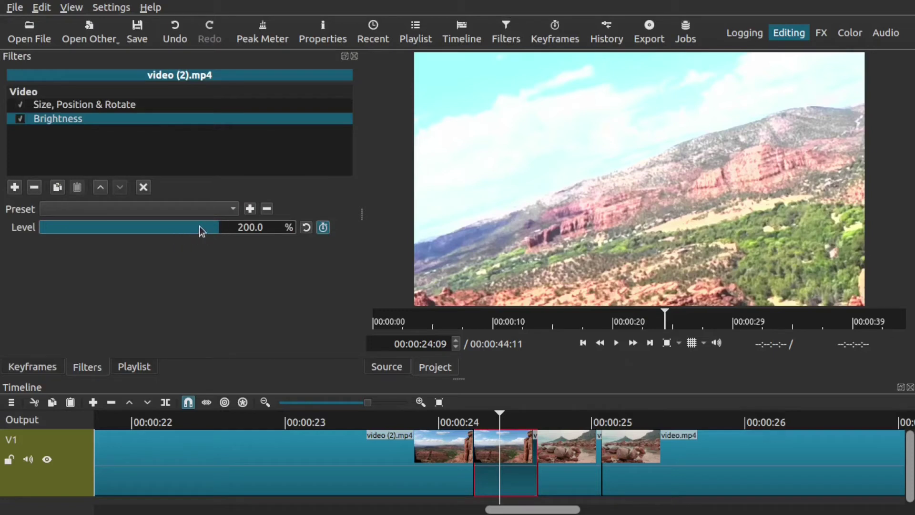
drag(216, 225, 87, 235)
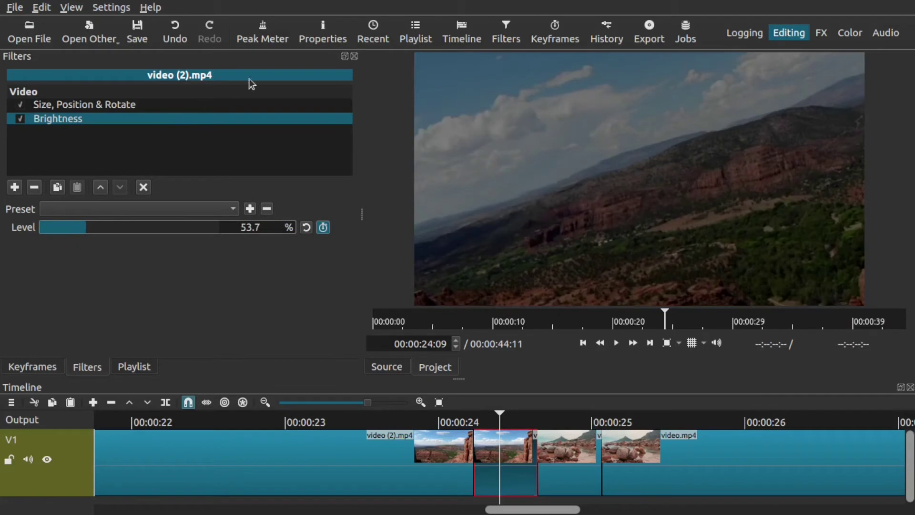
Add another Brightness level keyframe of 200% at 00:00:24:13 in the short piece.
click(552, 29)
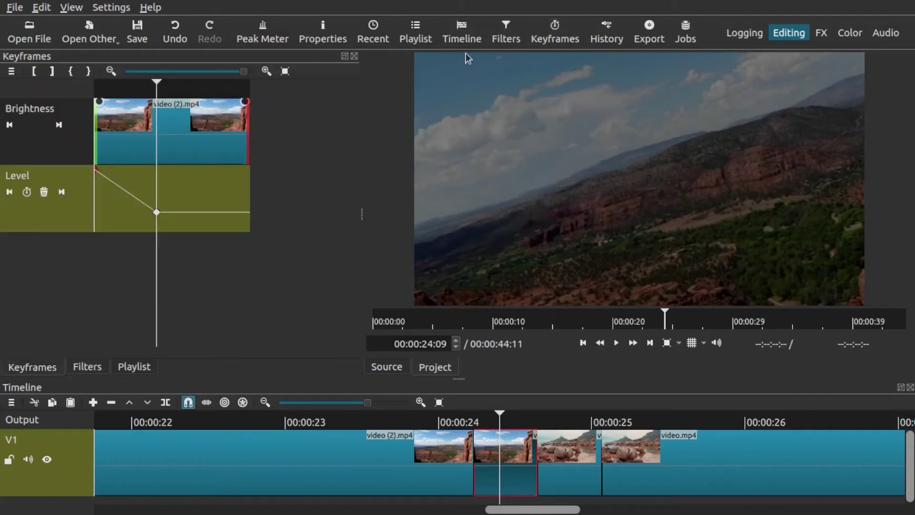
click(220, 90)
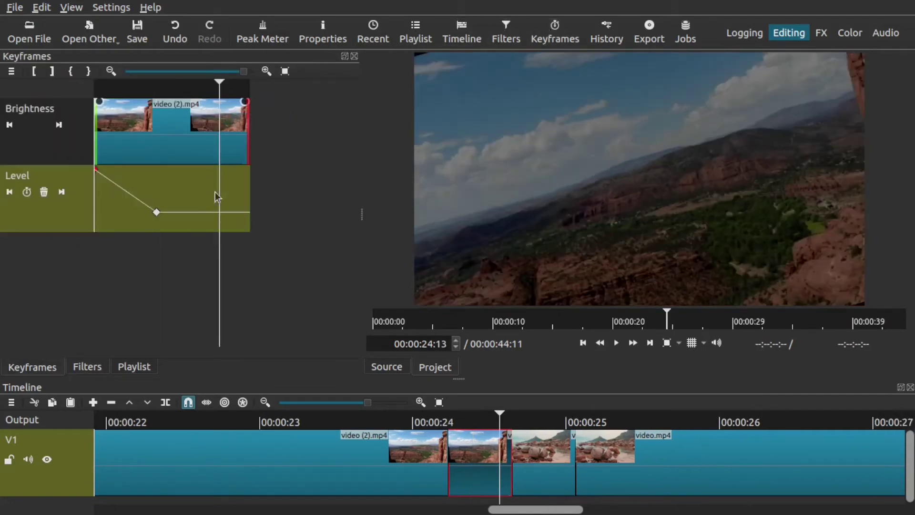
click(504, 33)
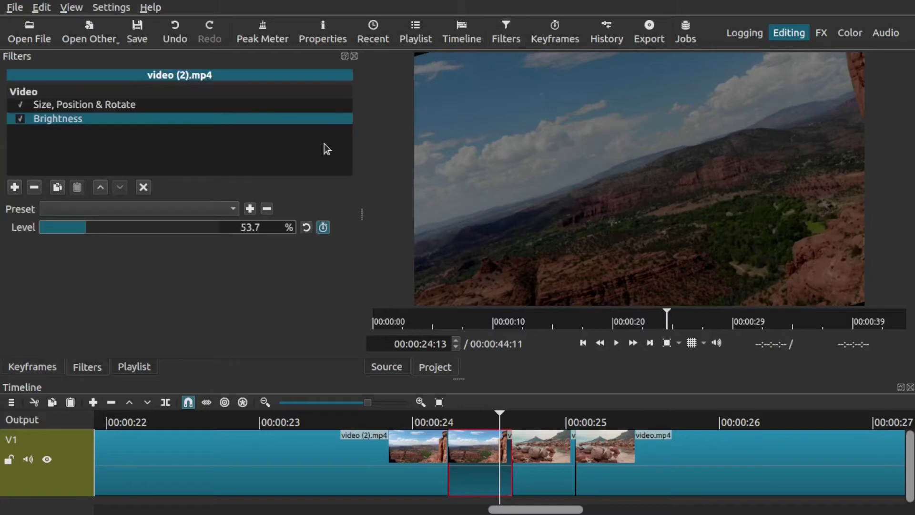
drag(87, 230, 222, 227)
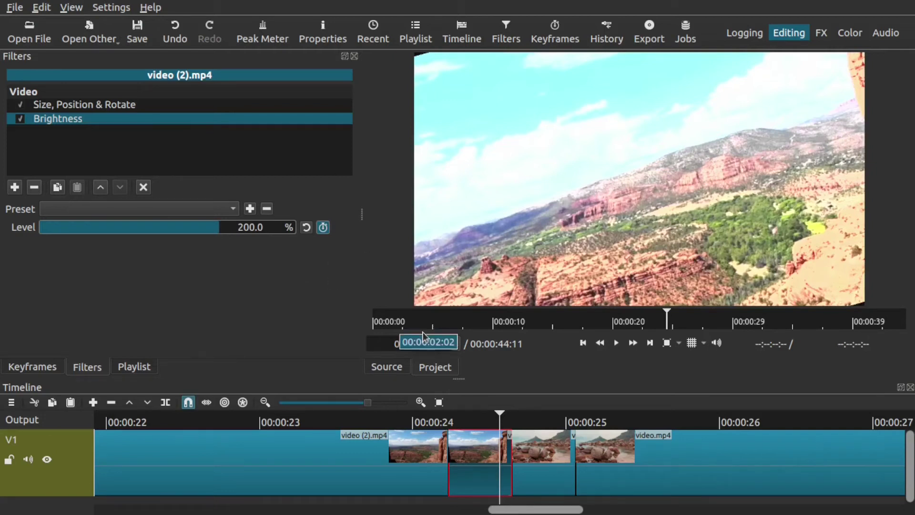
Play the timeline from about 00:00:19:03 across the cut to preview the brightness flicker.
click(335, 414)
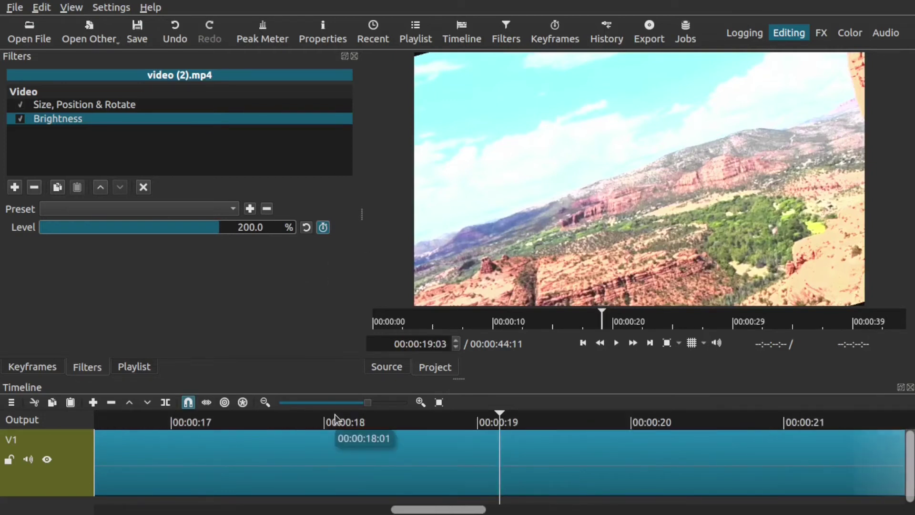
key(space)
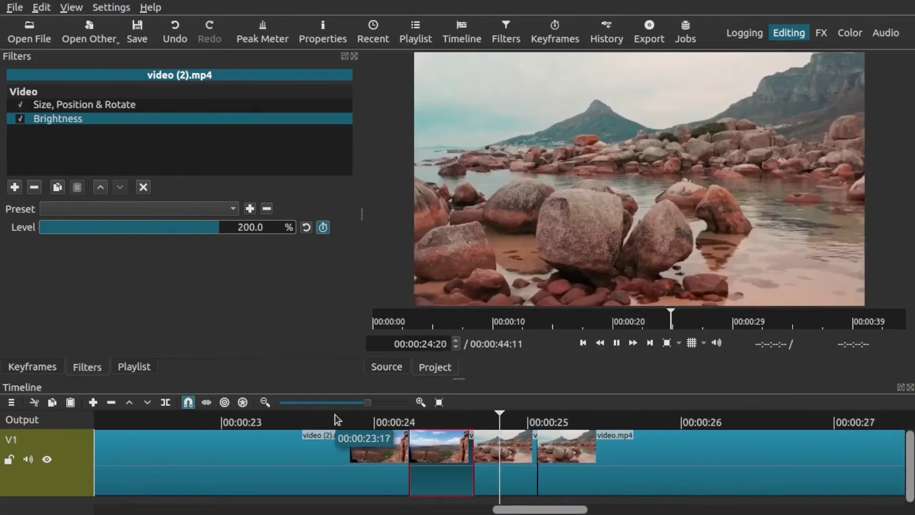
key(space)
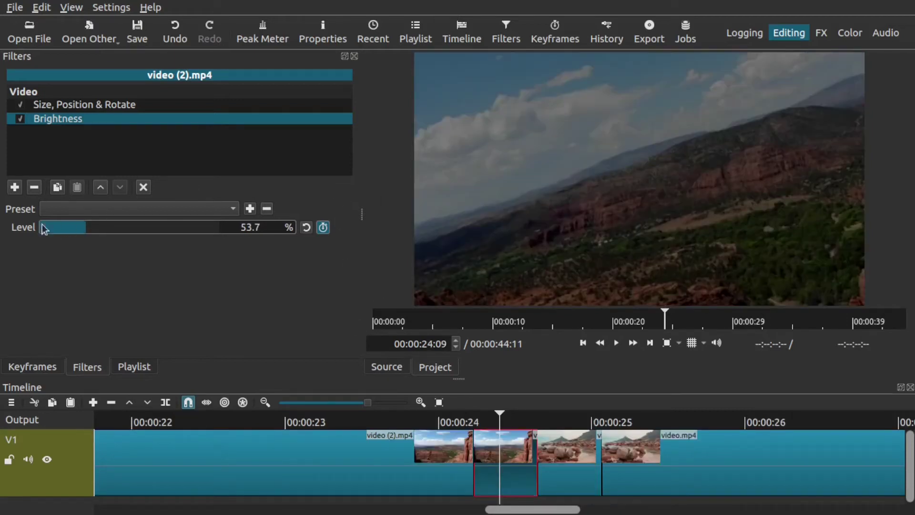
Add the Color Grading filter to the short video (2).mp4 piece.
click(15, 187)
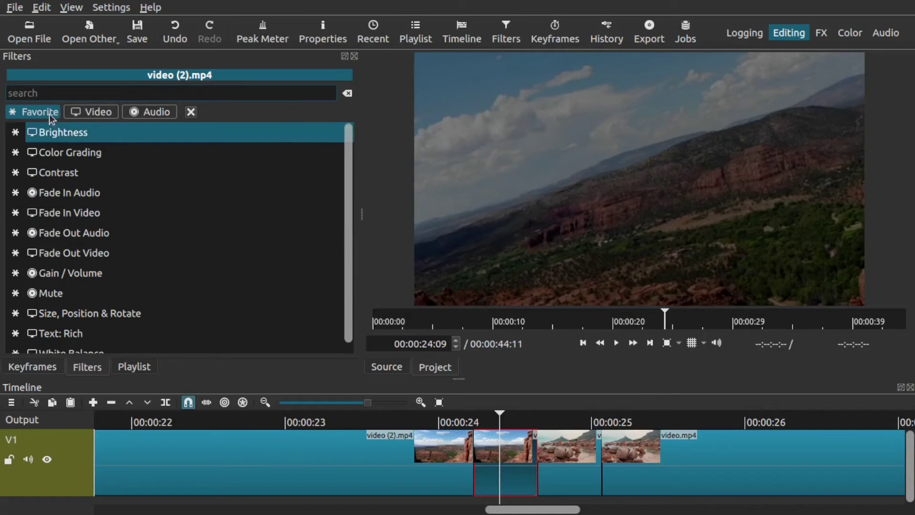
text(colo)
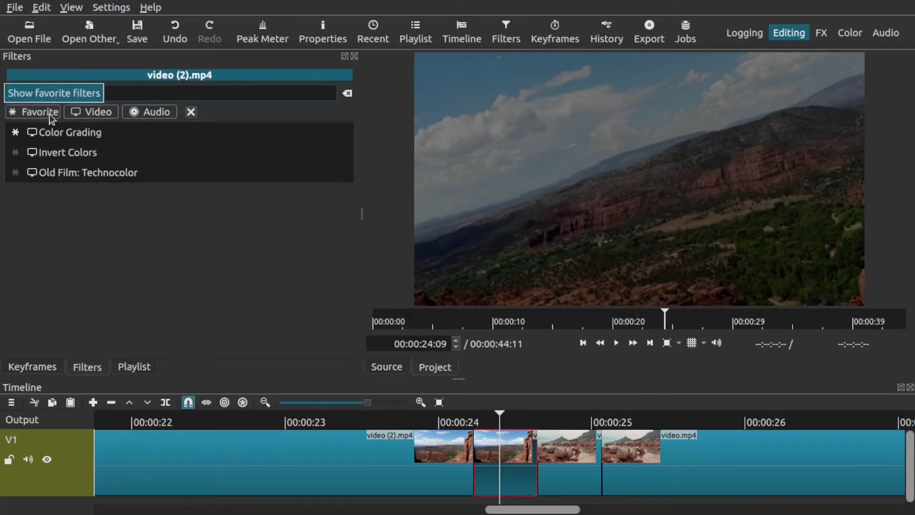
click(54, 133)
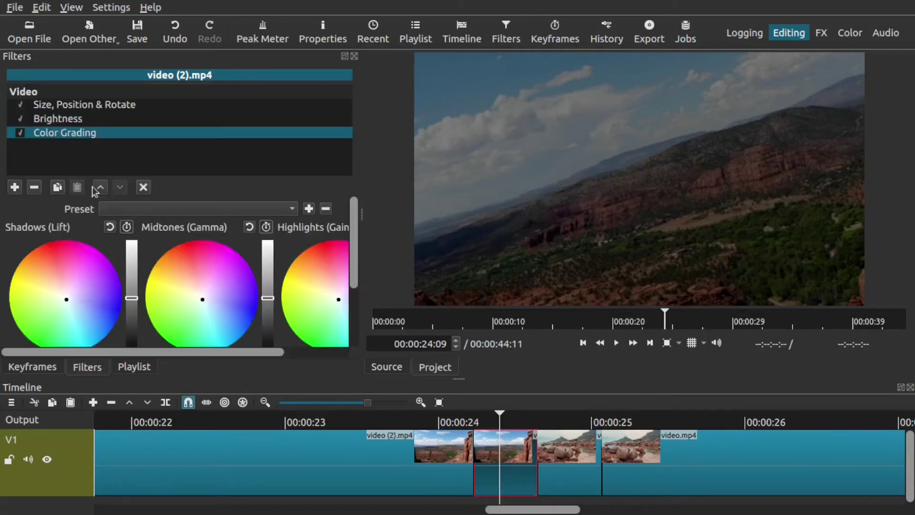
Enable keyframes for Shadows (Lift) and shift the shadows color to green at the start of the short piece.
click(127, 227)
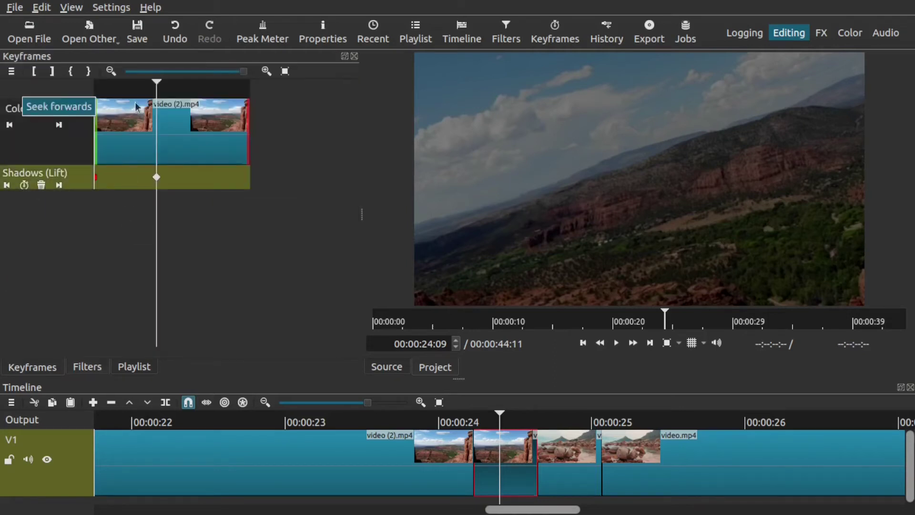
drag(156, 85, 109, 90)
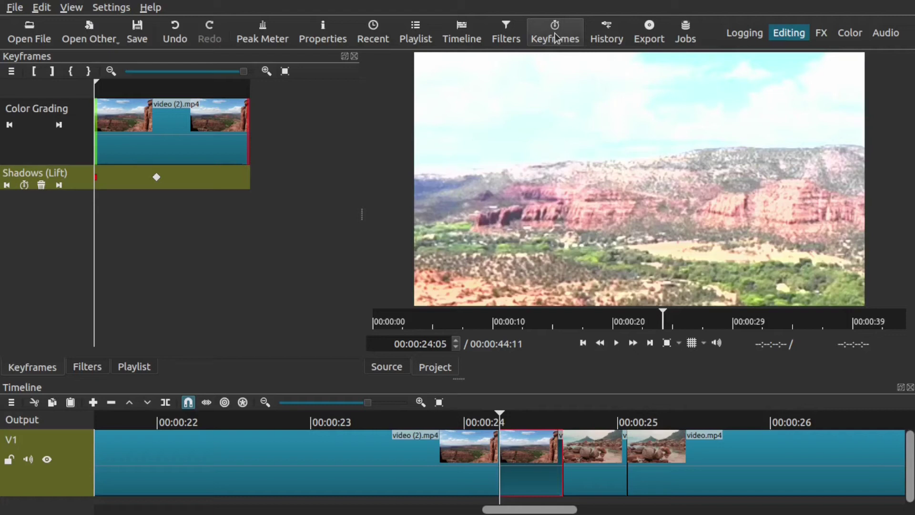
click(506, 35)
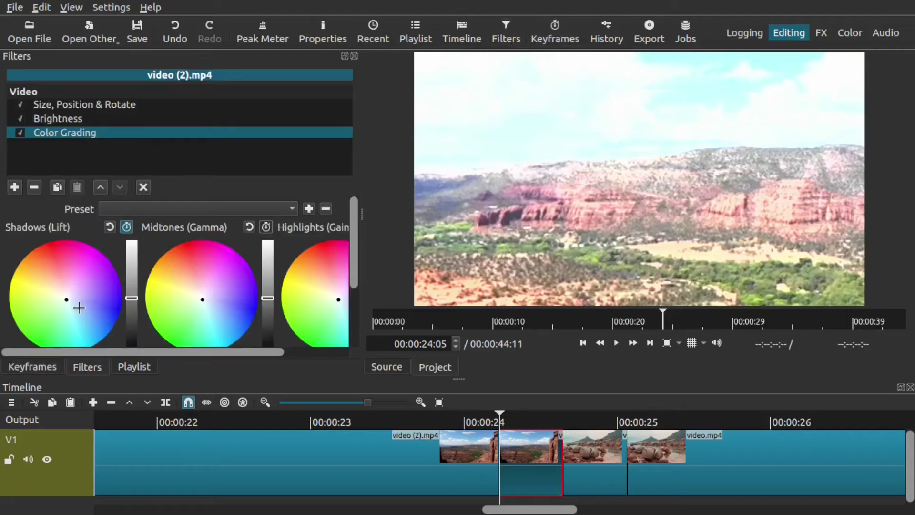
drag(65, 300, 20, 332)
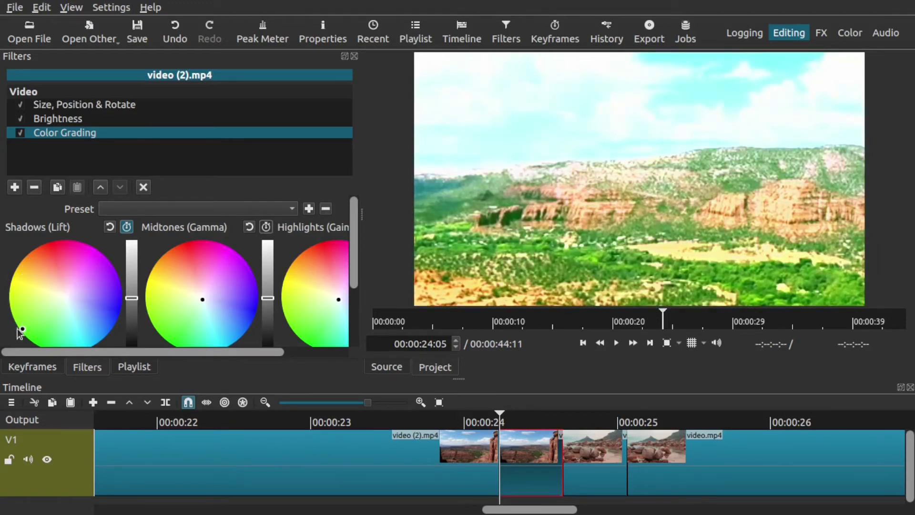
Enable keyframes for Midtones (Gamma) and shift the midtones color to red at 00:00:24:09.
click(266, 227)
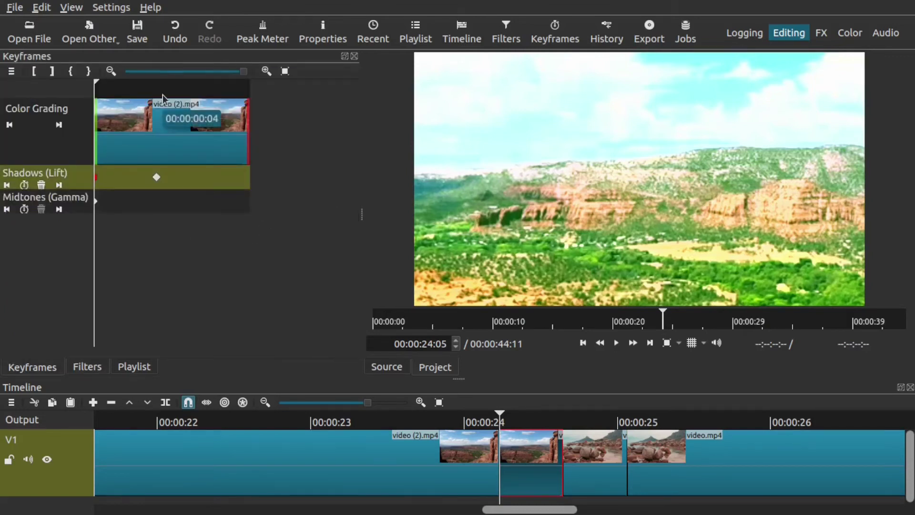
click(157, 109)
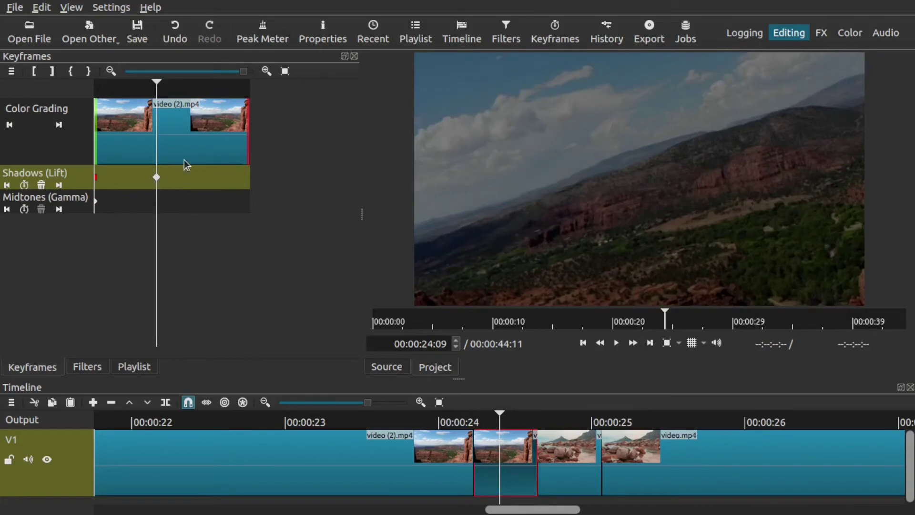
click(506, 33)
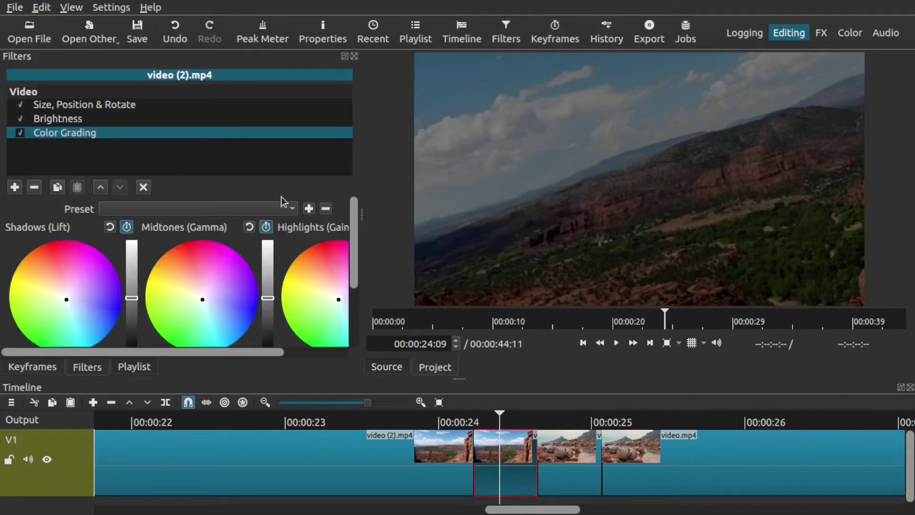
drag(202, 304, 189, 254)
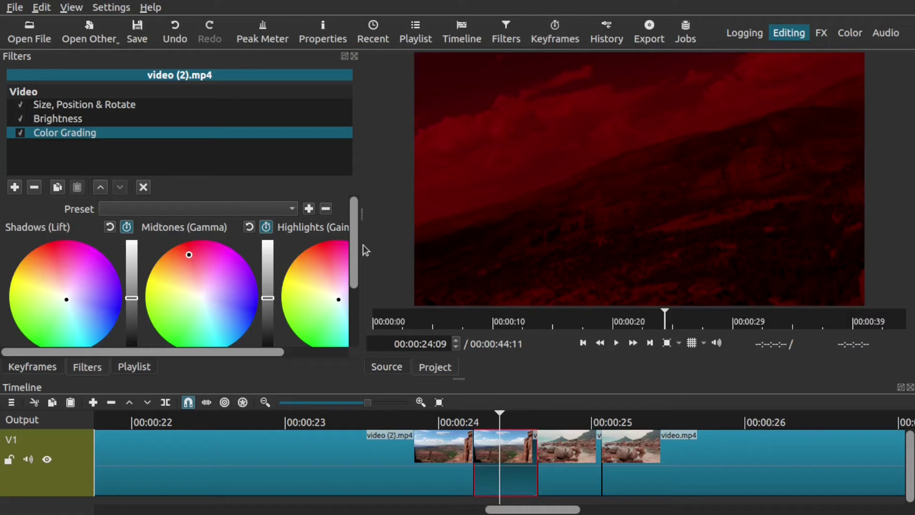
Enable Highlights (Gain) keyframes, moving the second one to 00:00:24:13, and shift the second Midtones (Gamma) keyframe toward the piece's end.
drag(362, 244, 431, 240)
click(401, 227)
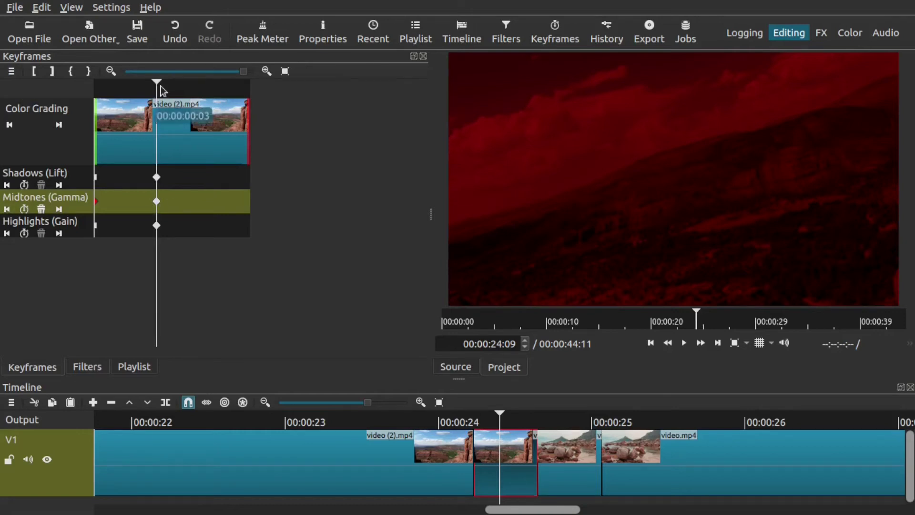
click(218, 119)
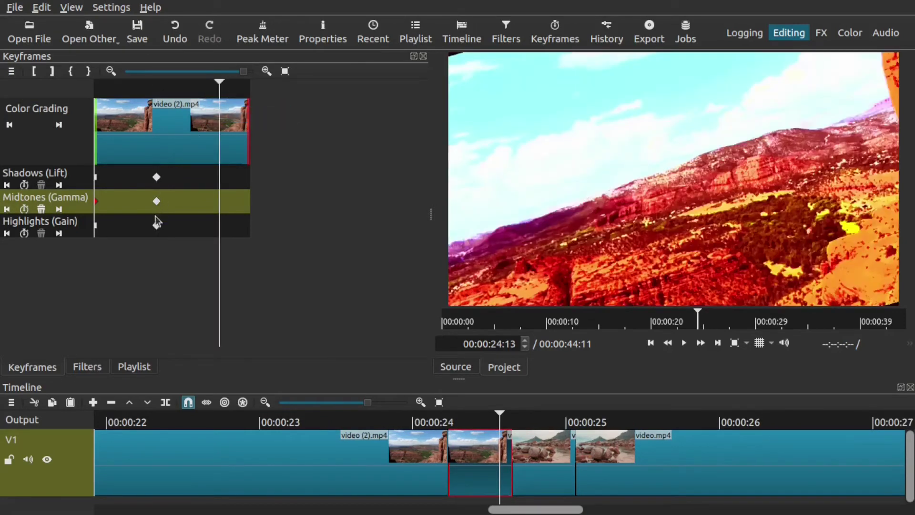
drag(191, 198, 220, 225)
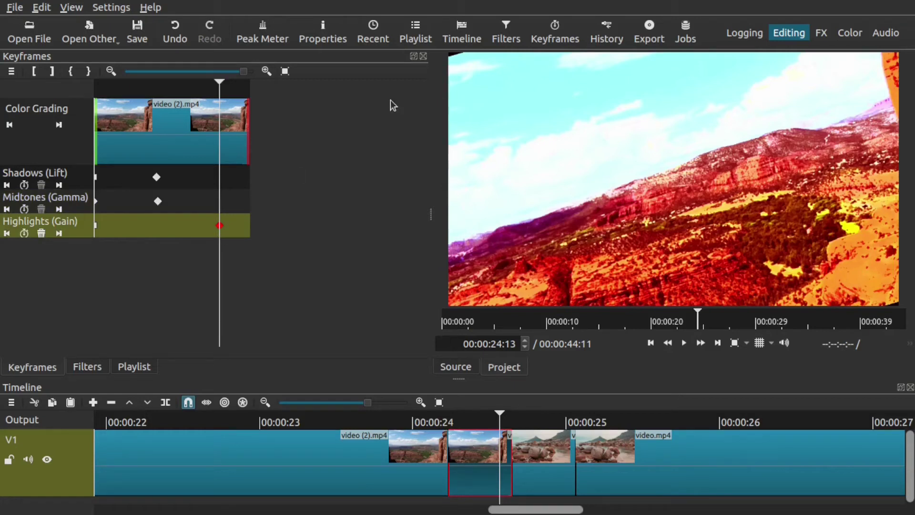
drag(158, 202, 183, 202)
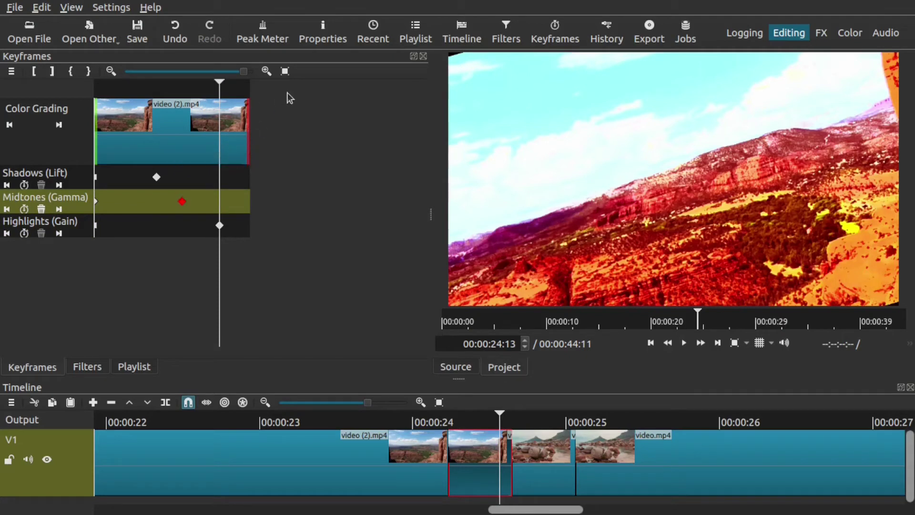
At 00:00:24:13, shift the Highlights (Gain) color to blue and raise its level, and slightly lower the Midtones (Gamma) level.
click(520, 38)
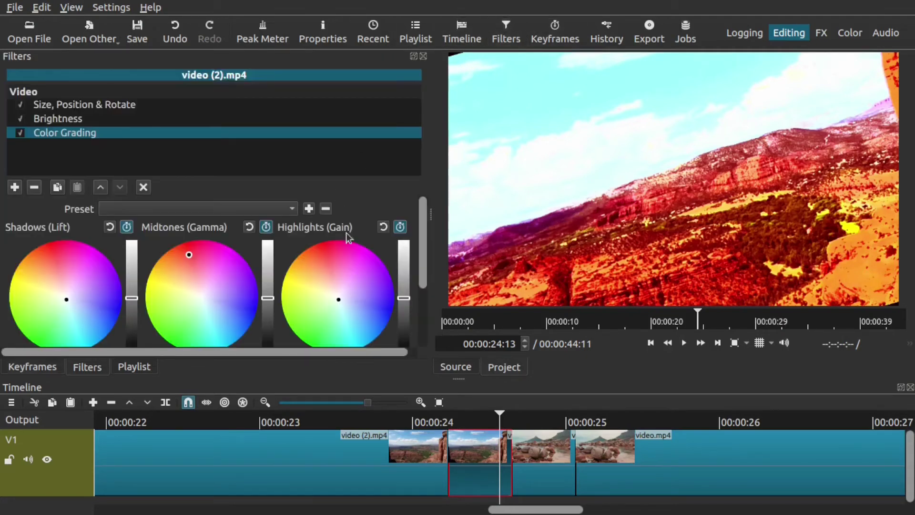
click(342, 258)
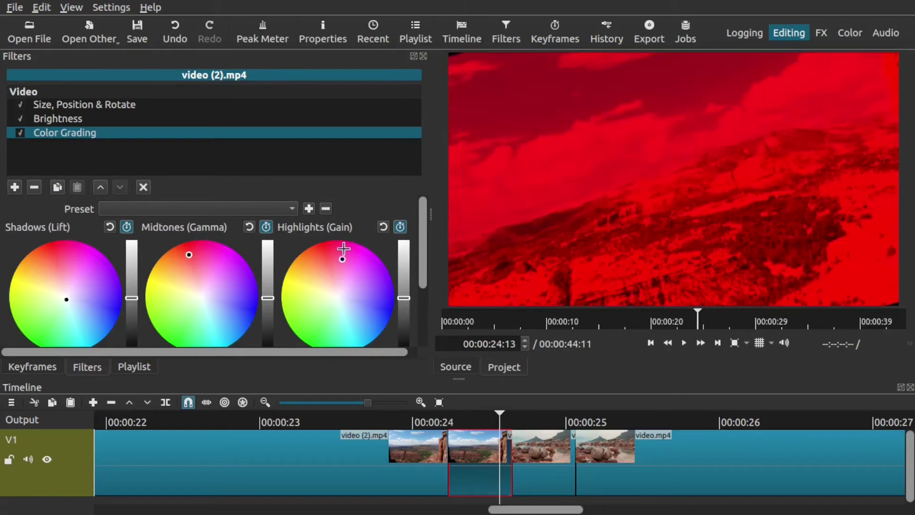
click(368, 331)
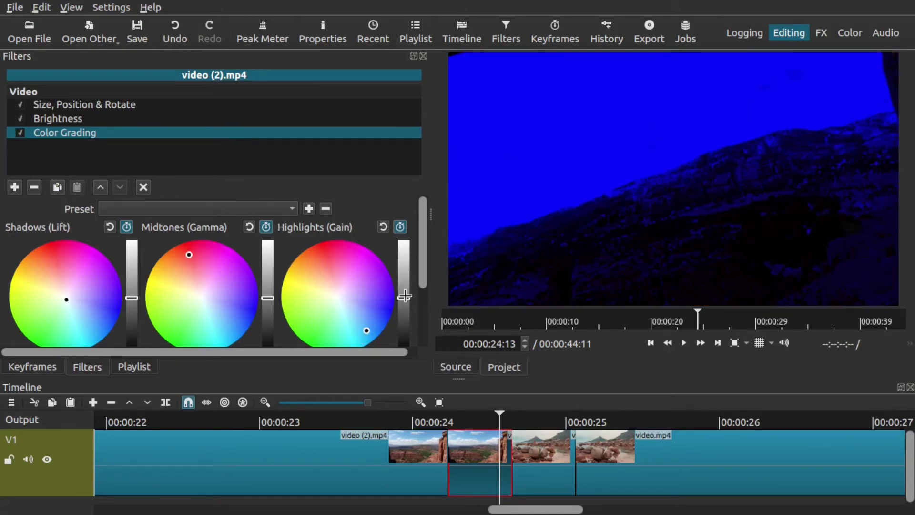
drag(404, 296, 403, 266)
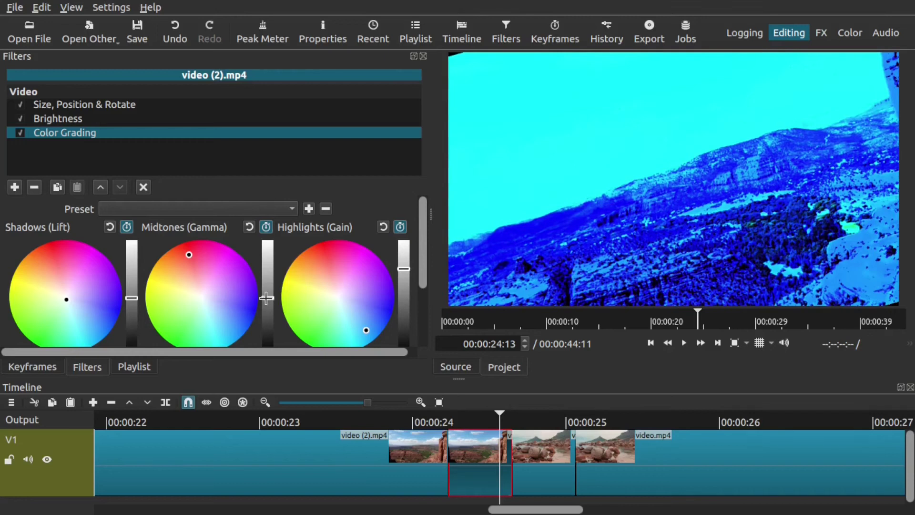
mouse_move(266, 298)
mouse_down()
mouse_move(268, 321)
mouse_move(267, 310)
mouse_up()
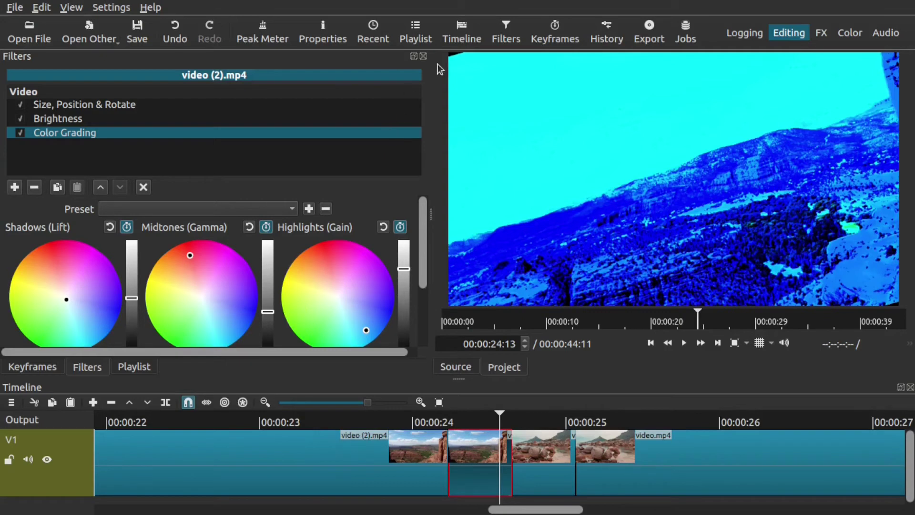
Move the second Highlights (Gain) keyframe past 00:00:24:13, closer to the end of the short piece.
click(554, 34)
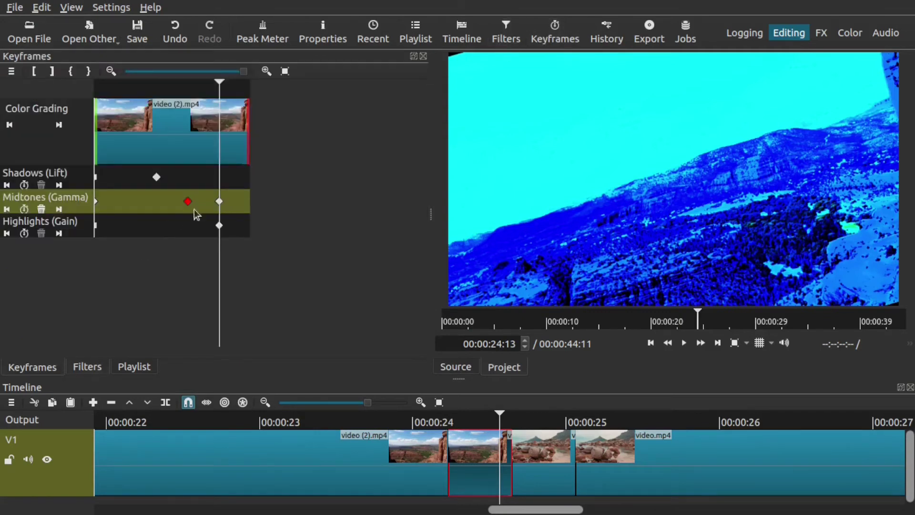
drag(219, 228, 234, 239)
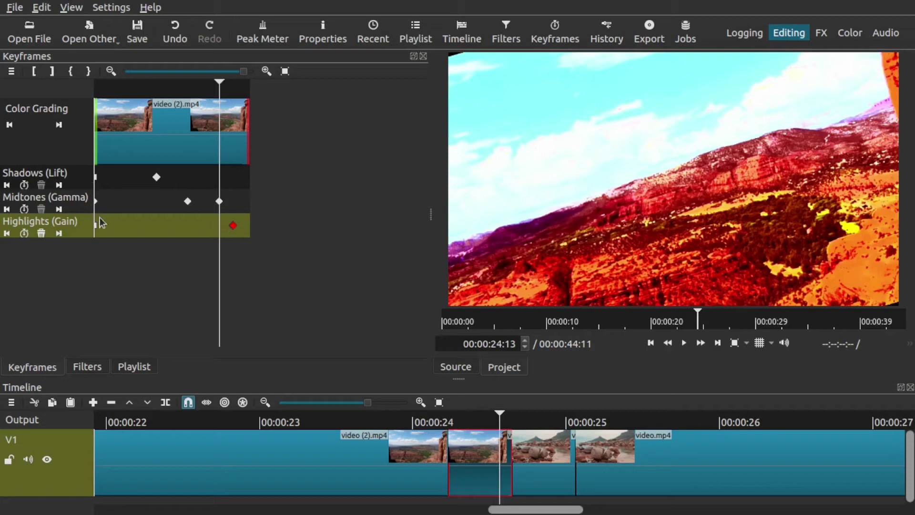
Move the first Midtones (Gamma) keyframe slightly inward from the piece's start and set its type to Smooth.
drag(105, 231, 104, 206)
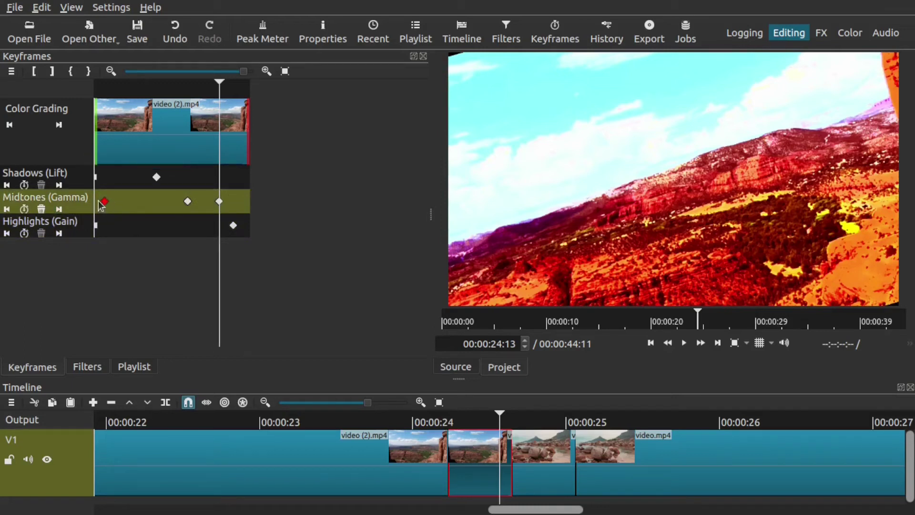
right_click(105, 204)
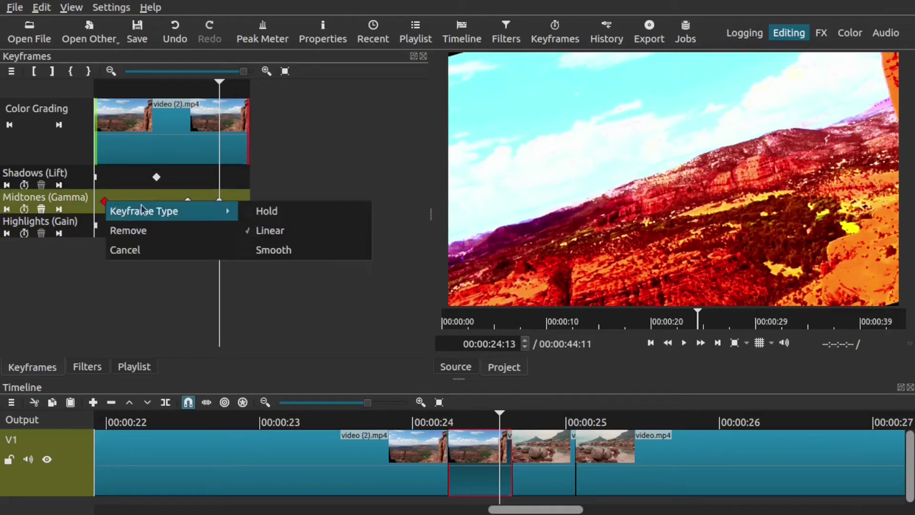
mouse_move(193, 219)
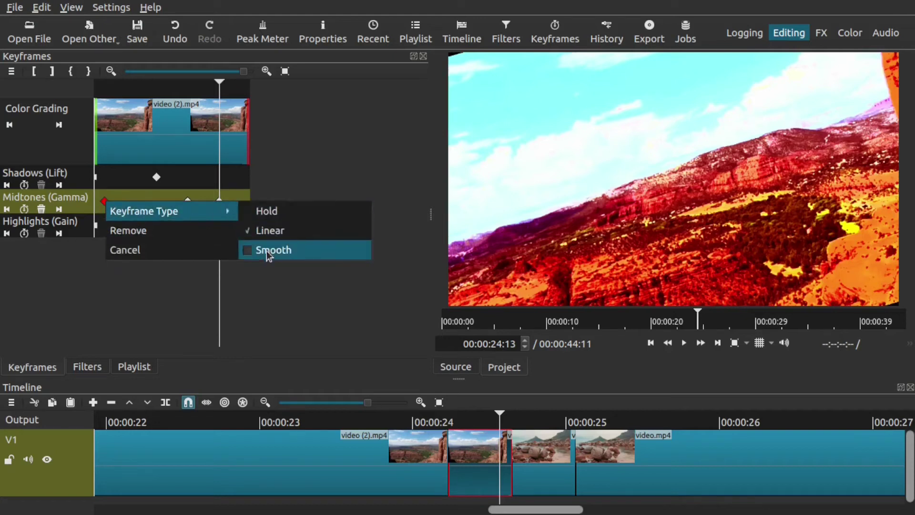
click(267, 251)
Set the Shadows (Lift) keyframe at 00:00:24:09 and the Midtones (Gamma) keyframe at 00:00:24:11 to Smooth.
click(158, 178)
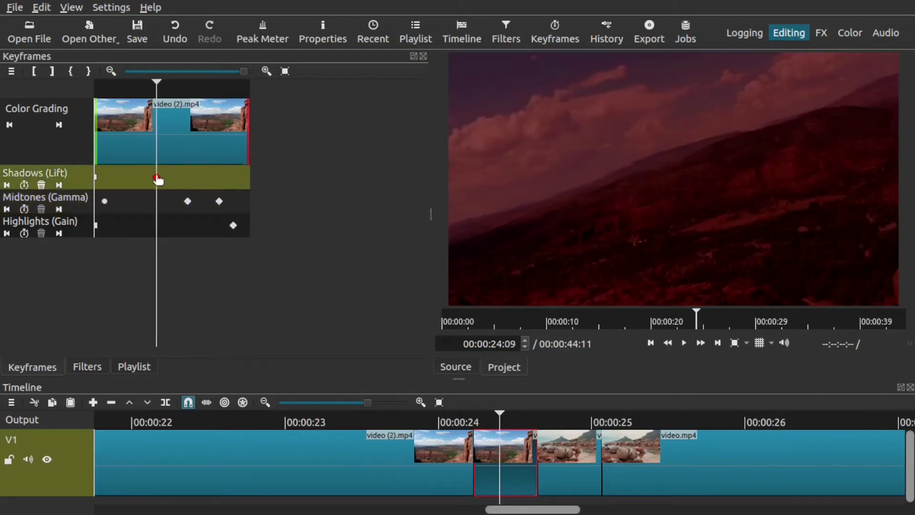
right_click(157, 177)
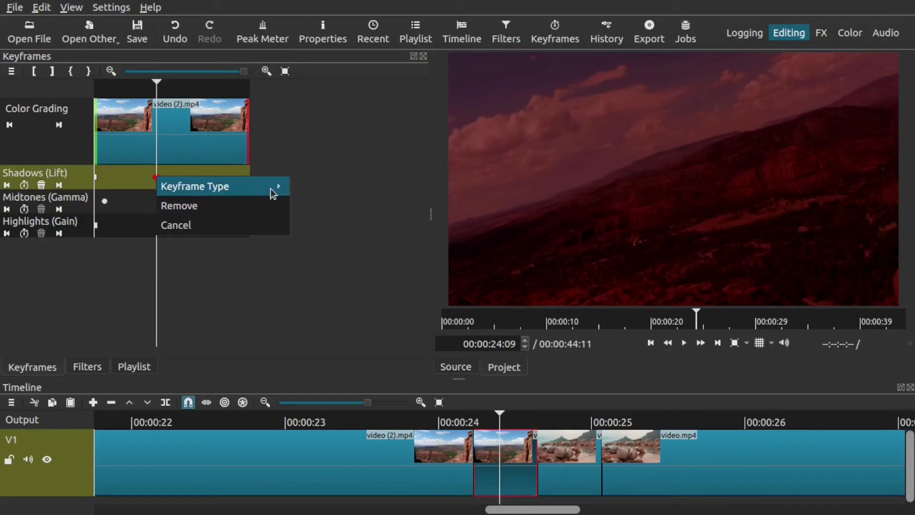
mouse_move(272, 189)
click(320, 226)
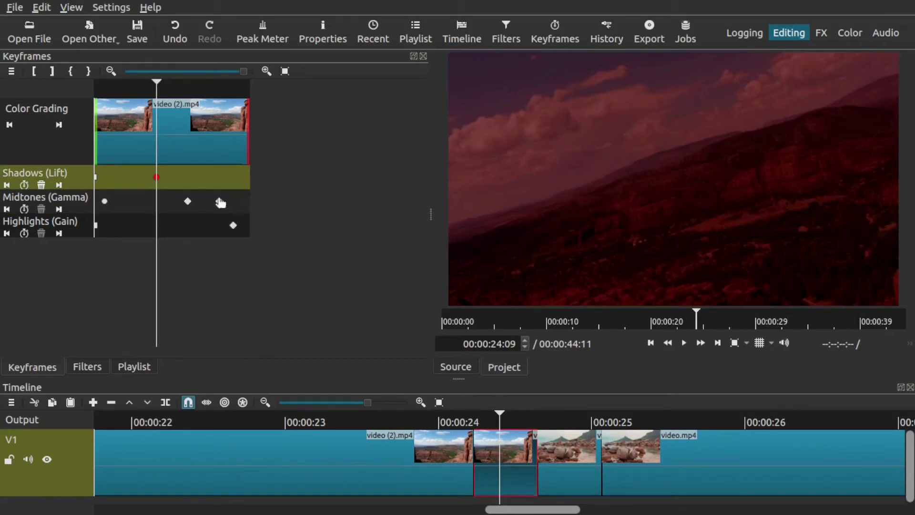
click(188, 203)
right_click(188, 202)
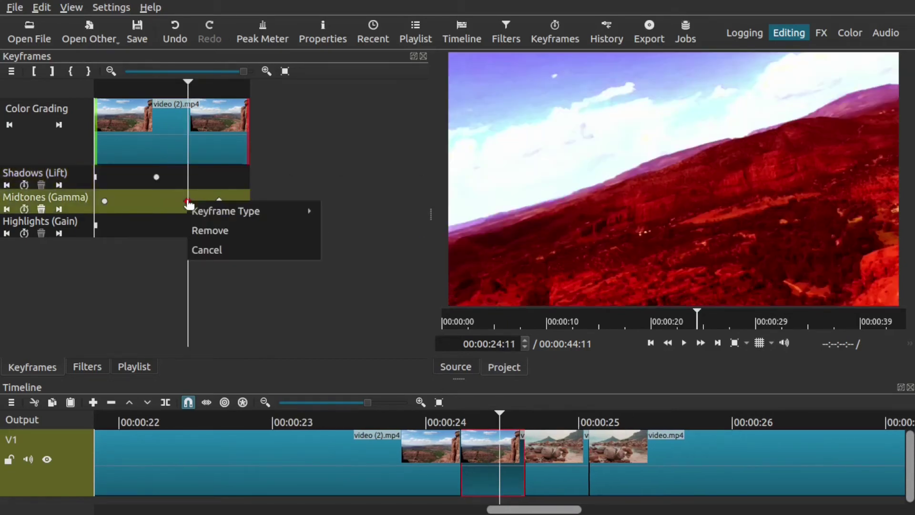
mouse_move(301, 213)
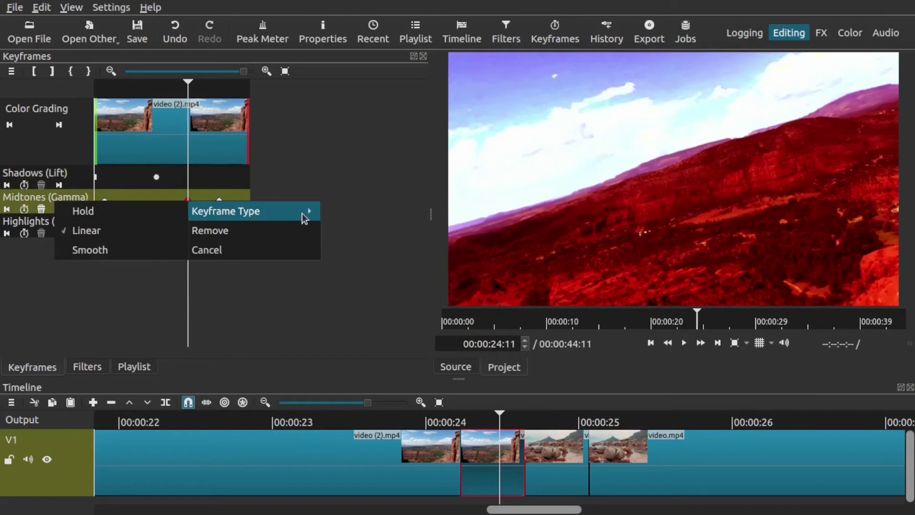
click(145, 253)
click(220, 201)
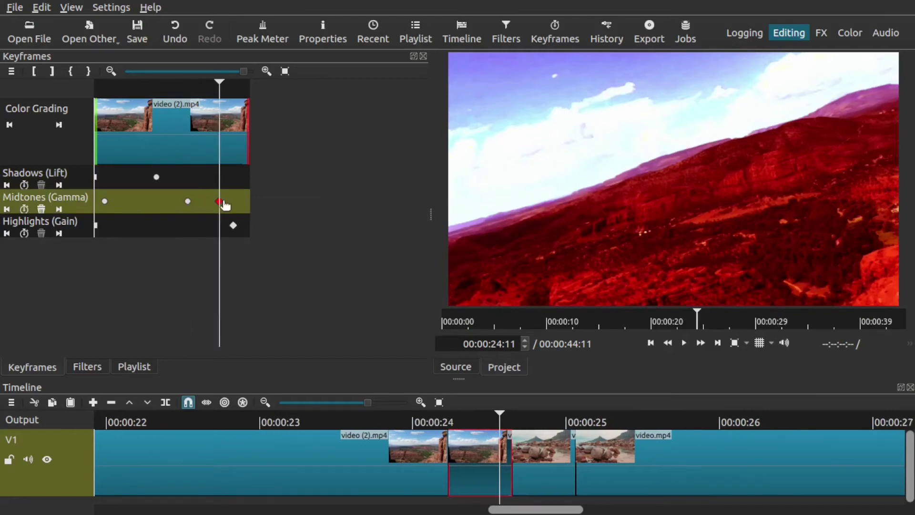
right_click(221, 206)
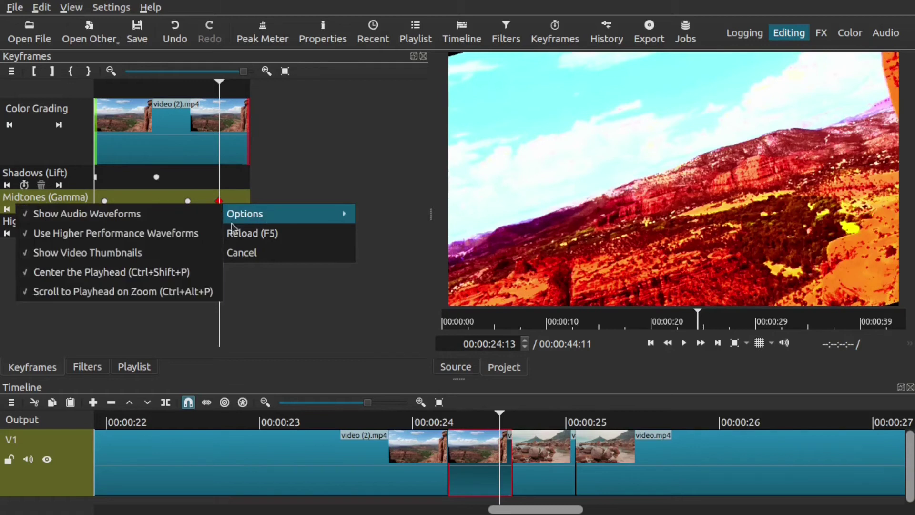
mouse_move(223, 207)
click(292, 179)
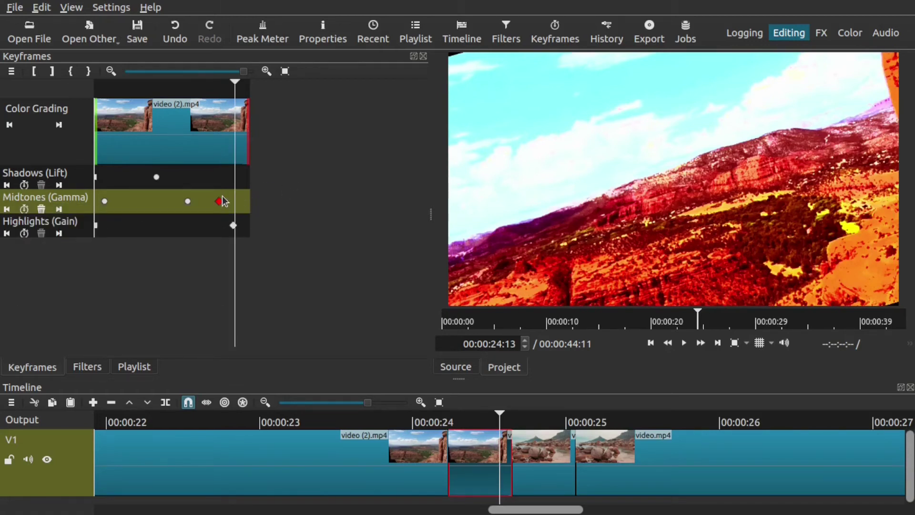
key(Delete)
right_click(218, 200)
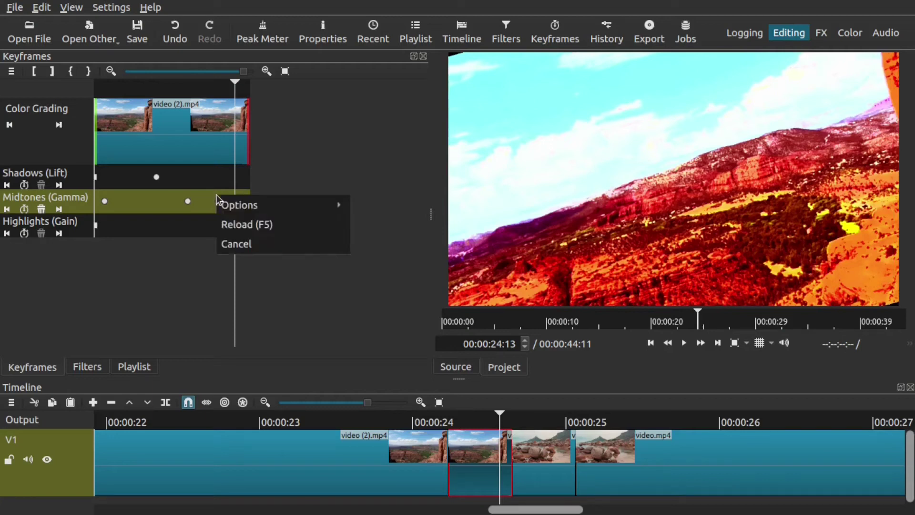
click(311, 168)
key(ctrl+z)
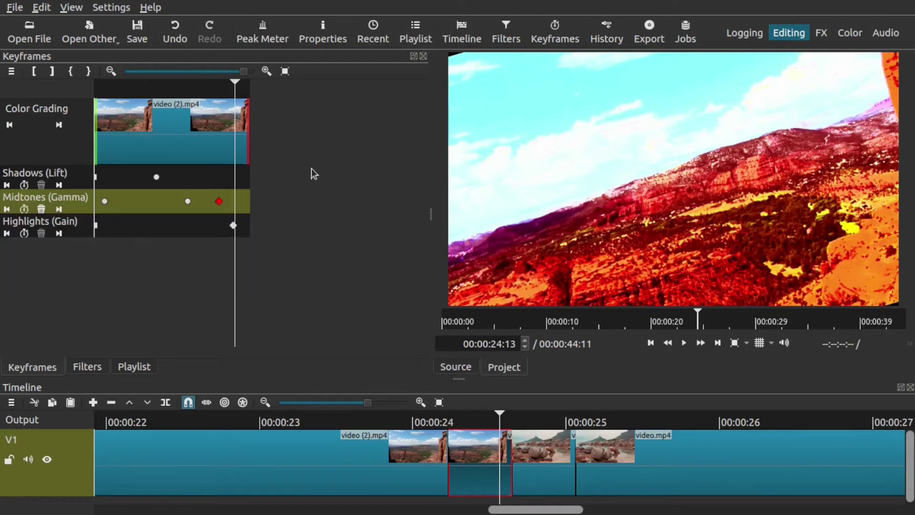
Set the last Midtones (Gamma) keyframe and the last Highlights (Gain) keyframe to Smooth.
right_click(220, 204)
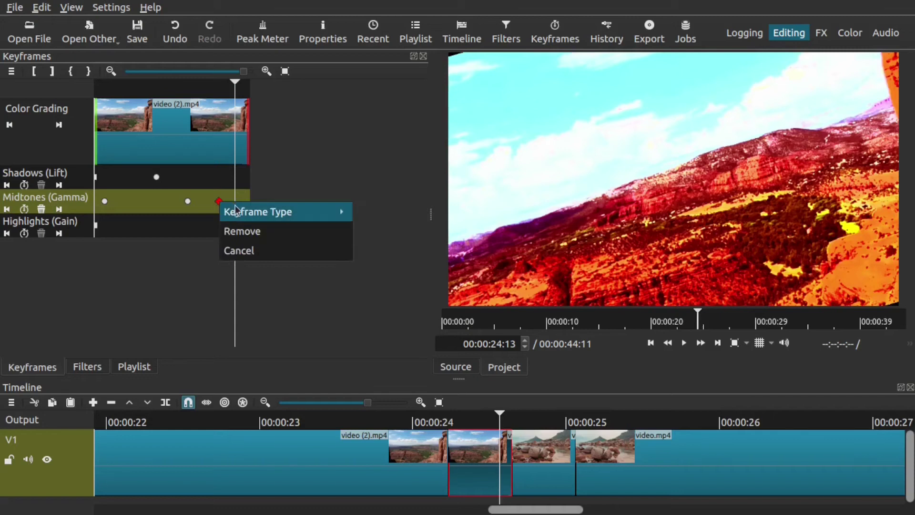
mouse_move(230, 210)
click(135, 250)
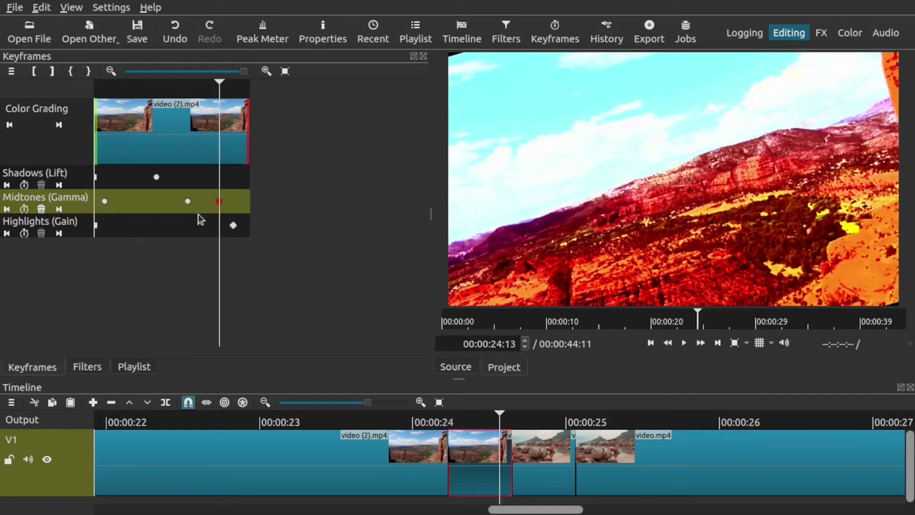
click(233, 227)
right_click(235, 228)
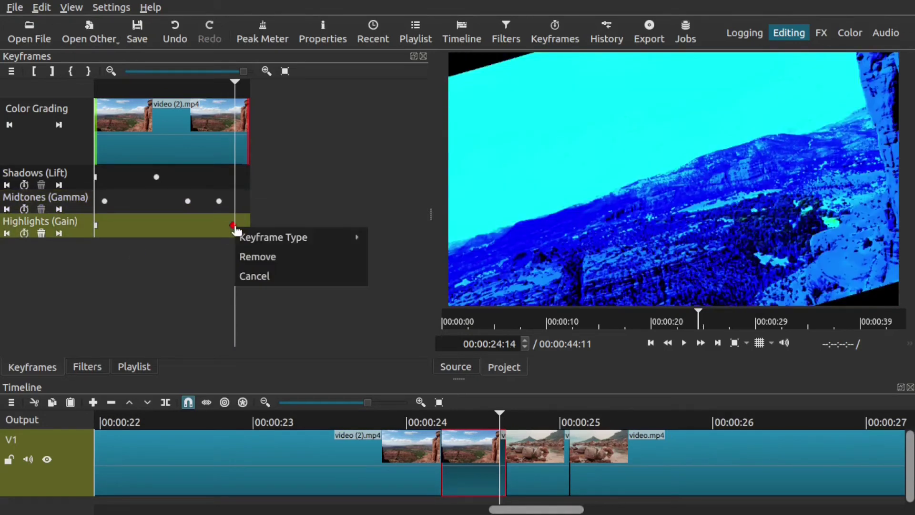
mouse_move(245, 238)
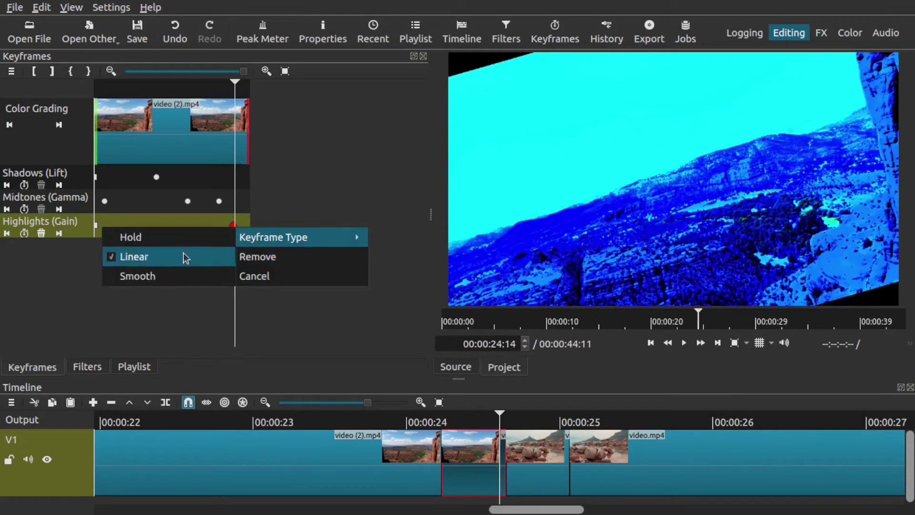
click(170, 276)
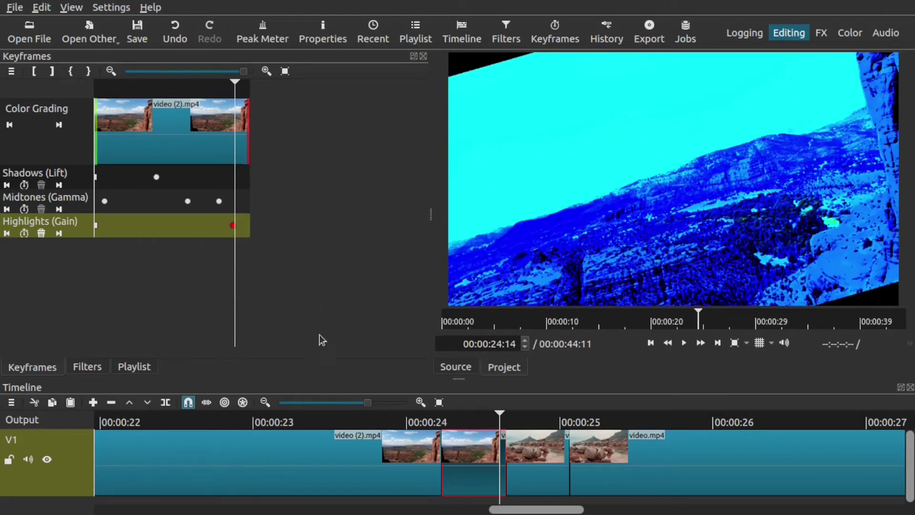
Play the transition from 00:00:23:06 into the second clip to check the color animation.
click(302, 422)
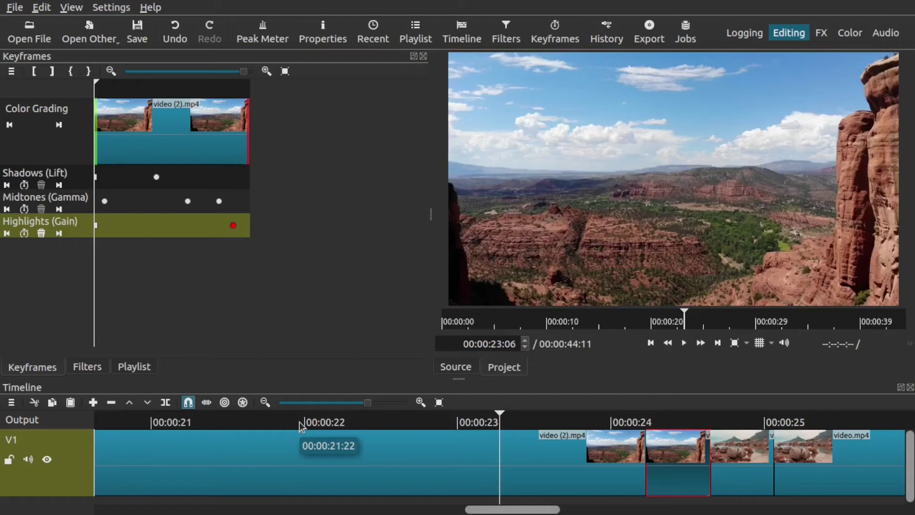
key(space)
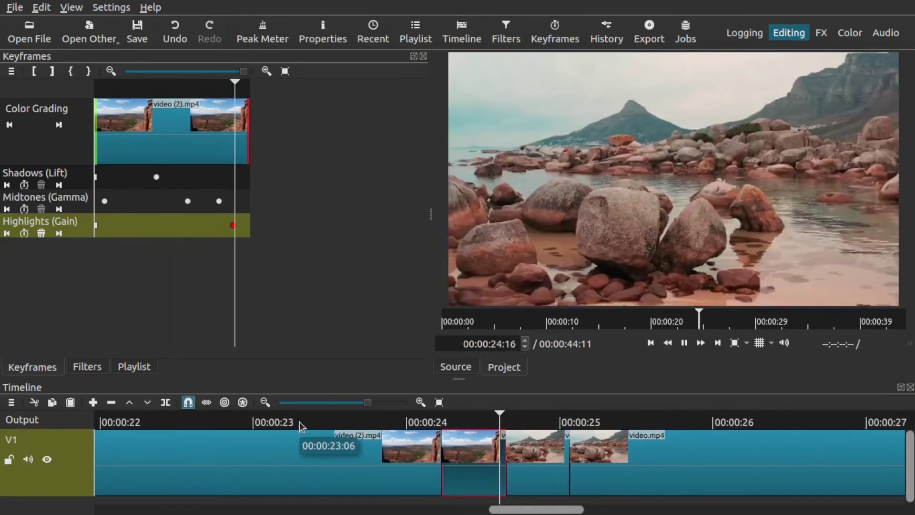
key(space)
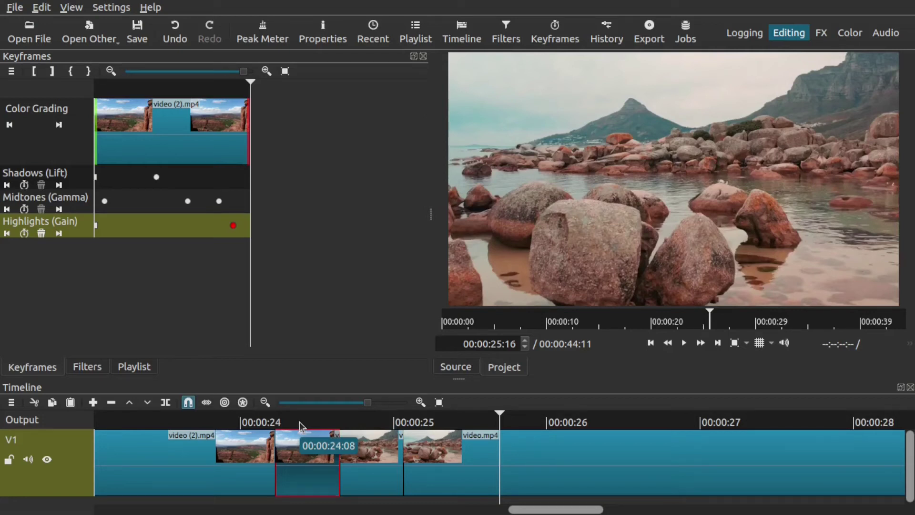
Add a White Balance filter to the short split piece of video.mp4 and set its color temperature to about 1,253 degrees.
click(360, 448)
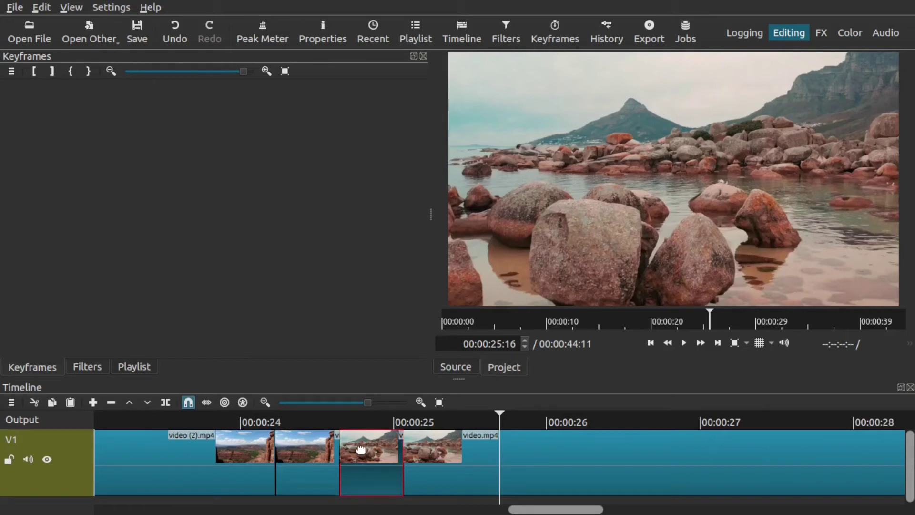
click(372, 423)
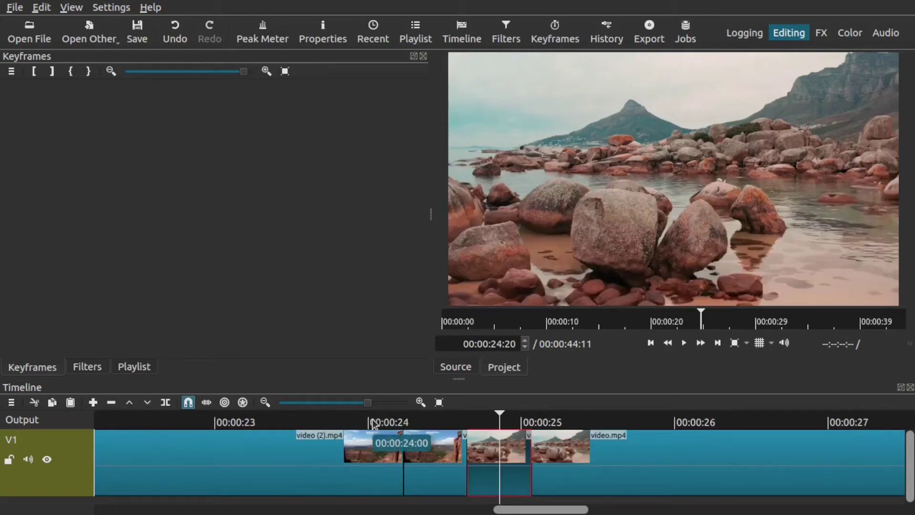
click(507, 34)
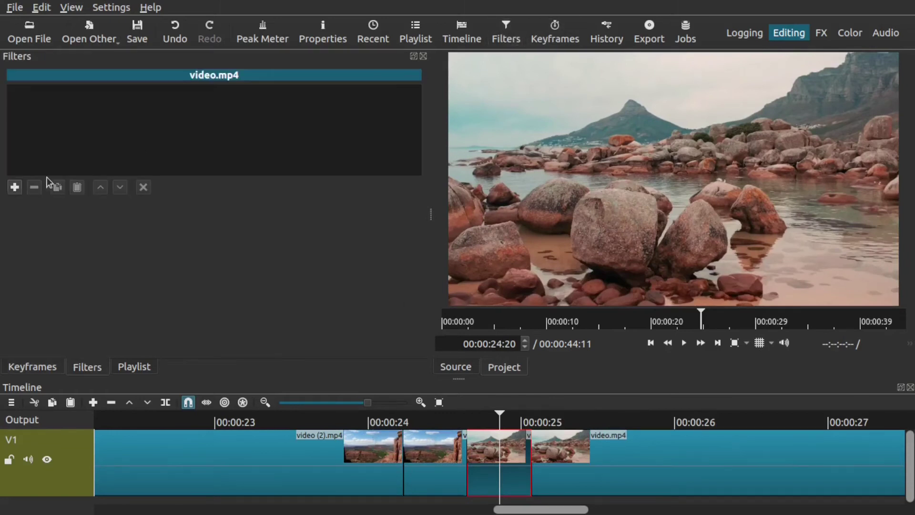
click(14, 188)
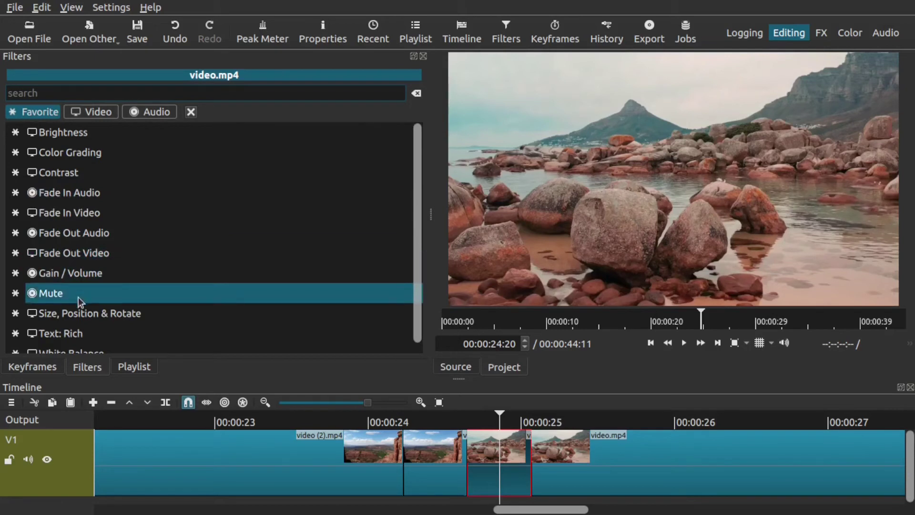
scroll(78, 297, down, 1)
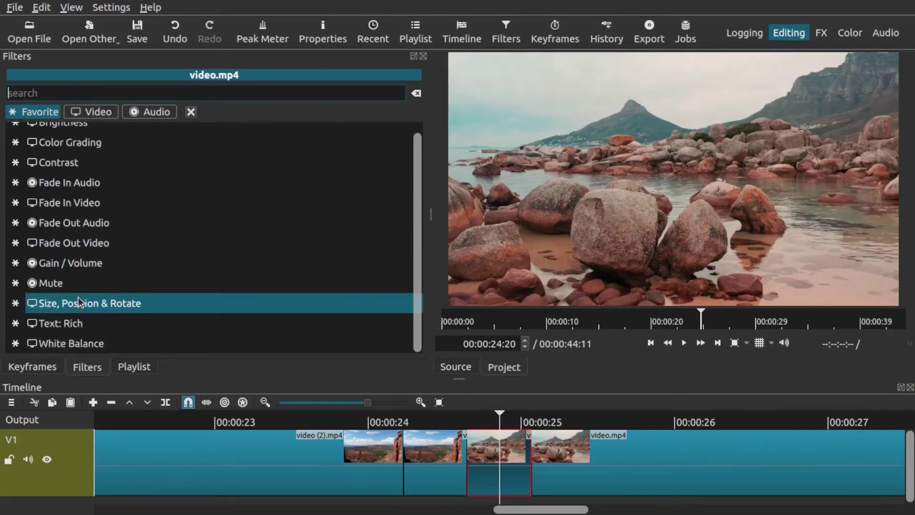
click(71, 340)
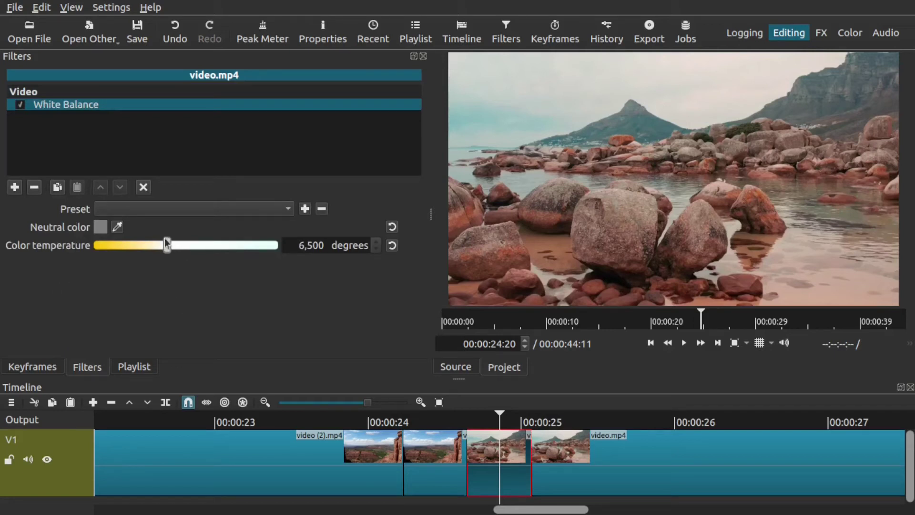
drag(202, 244, 101, 245)
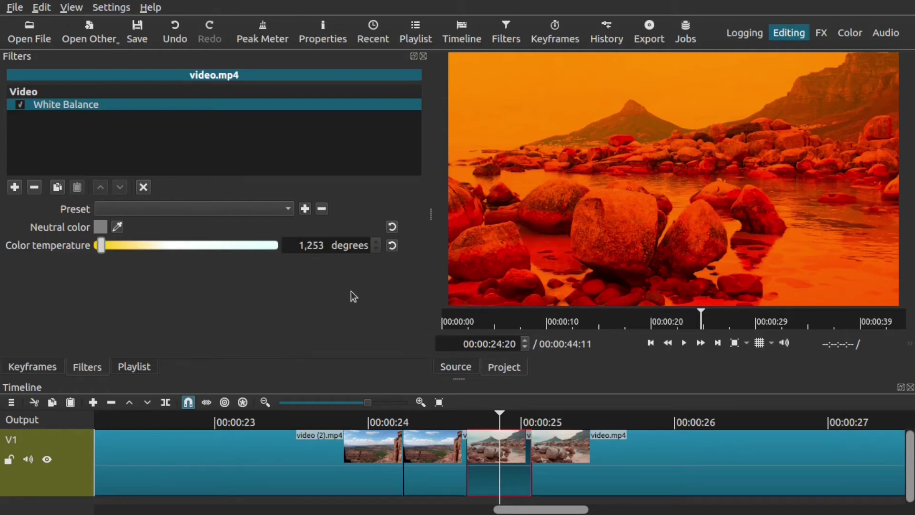
Add a 360: Transform video filter to the same piece and set Yaw to about -6 degrees.
click(14, 187)
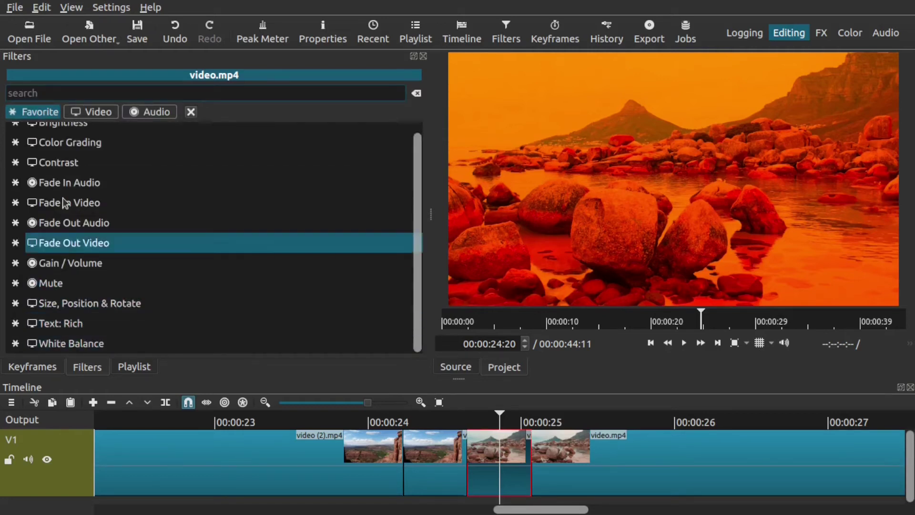
click(101, 113)
scroll(79, 264, down, 2)
scroll(79, 264, up, 2)
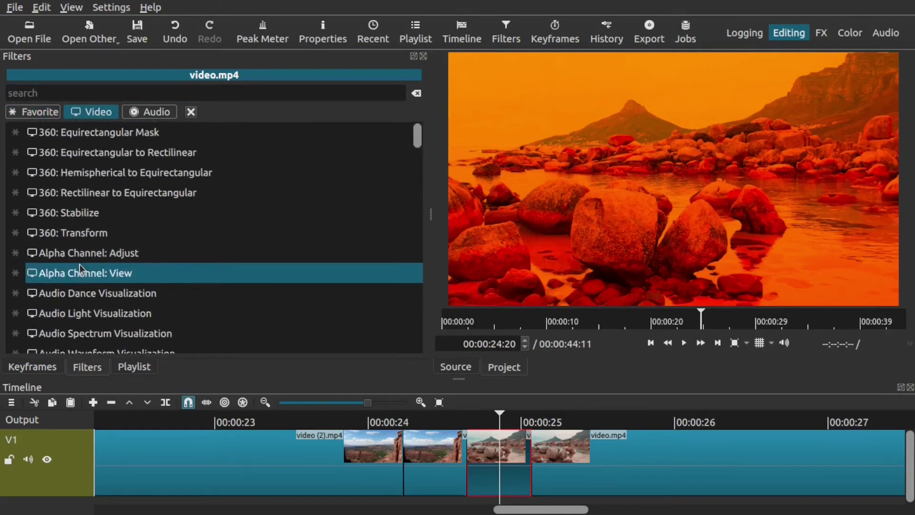
click(77, 234)
drag(174, 246, 178, 248)
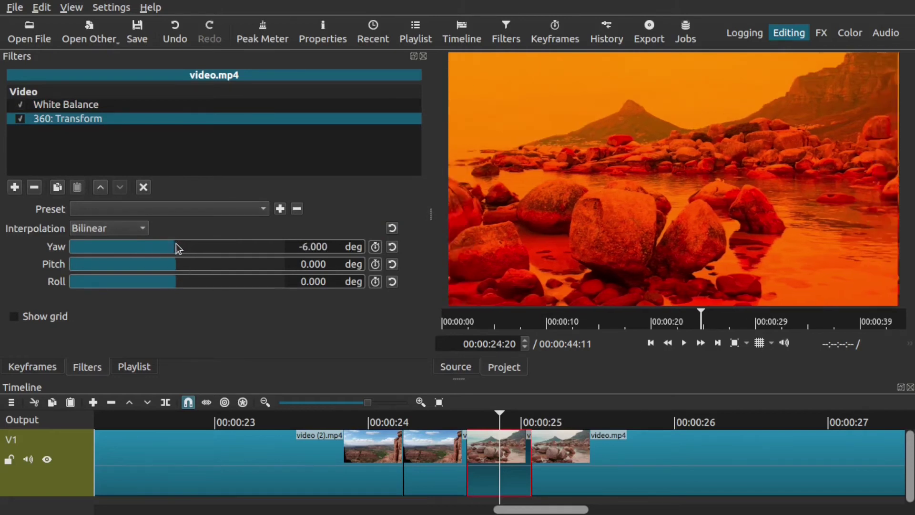
Enable keyframes for Yaw and move the Yaw keyframe to the start of the piece.
click(375, 246)
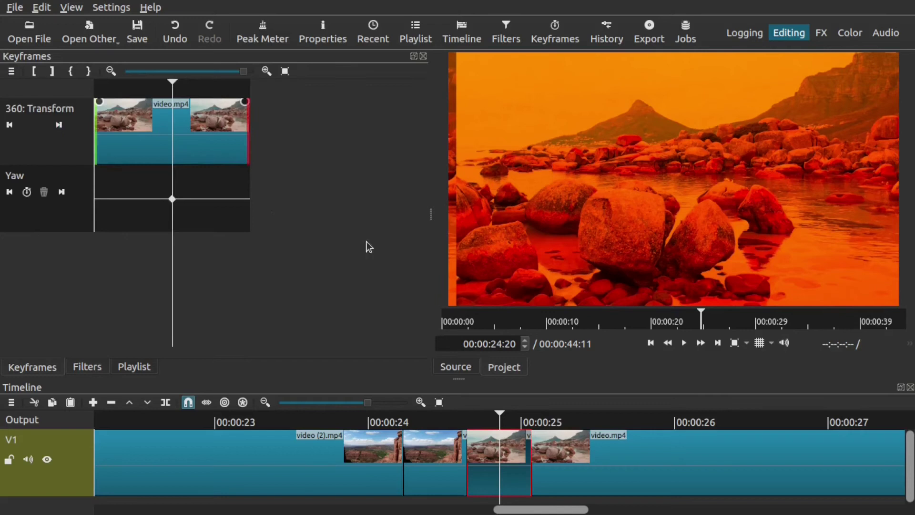
click(98, 92)
drag(173, 202, 99, 200)
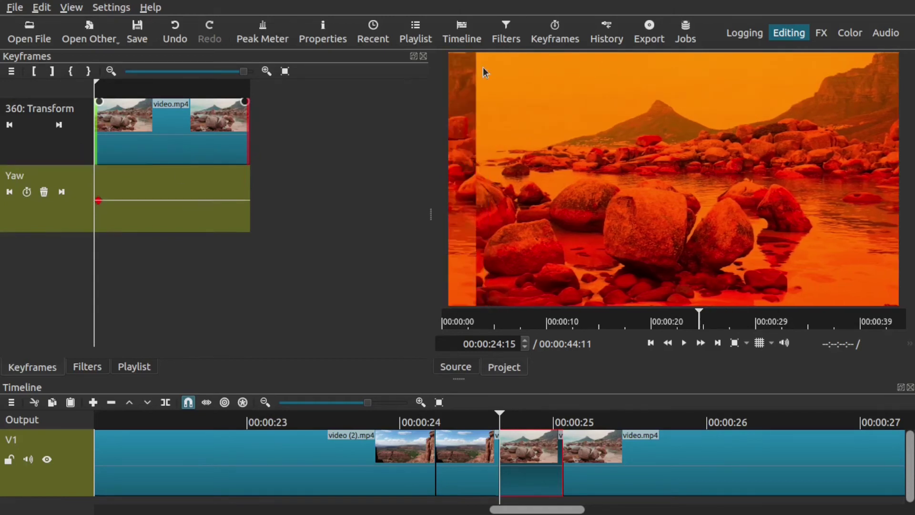
Set Yaw to about 167 degrees at the start of the piece, 00:00:24:15.
click(508, 33)
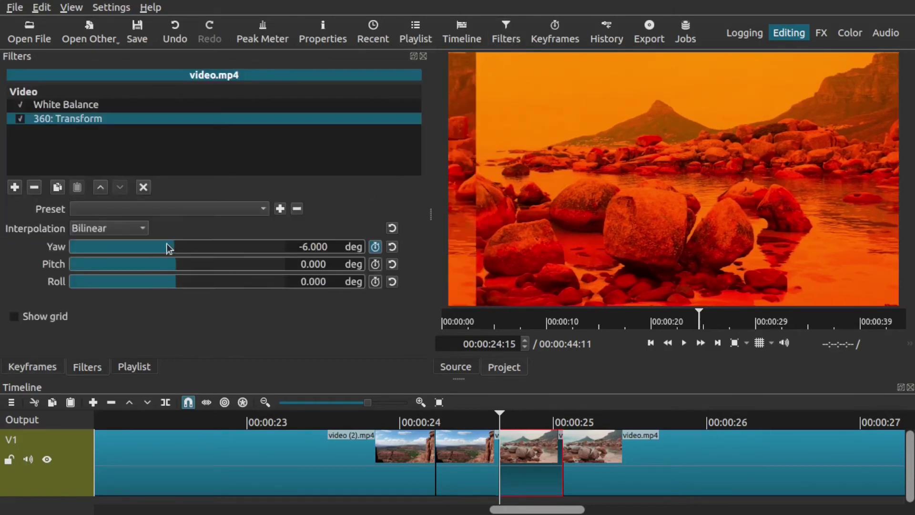
drag(171, 250, 179, 250)
drag(196, 246, 230, 247)
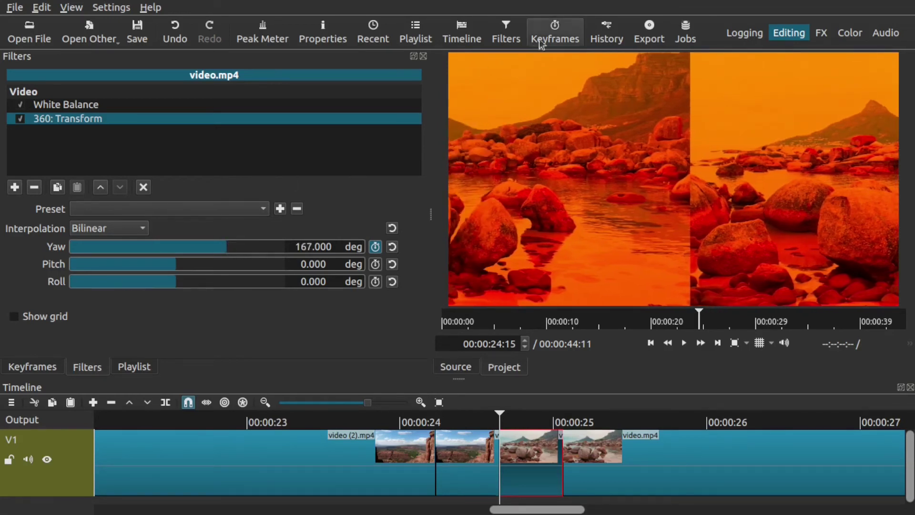
Move the playhead to 00:00:24:20 in the short video.mp4 piece and set the 360: Transform Pitch to about 119 degrees.
click(553, 33)
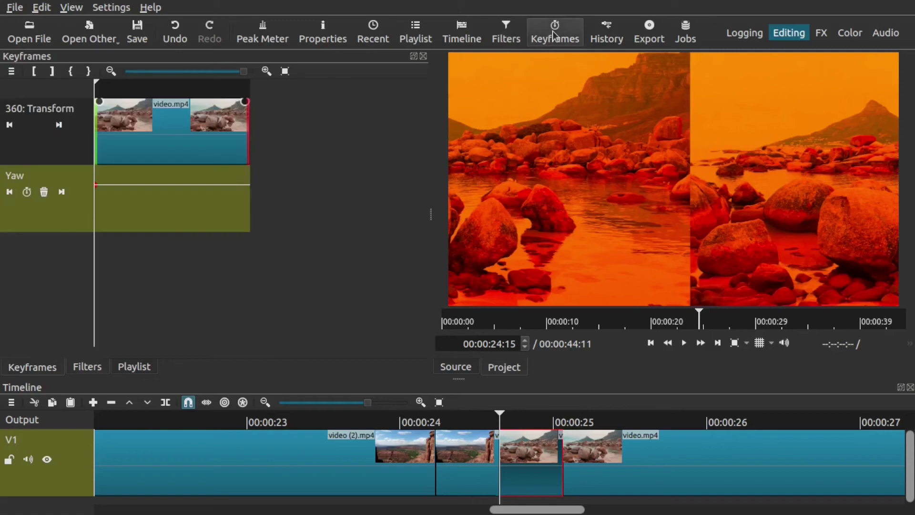
click(173, 90)
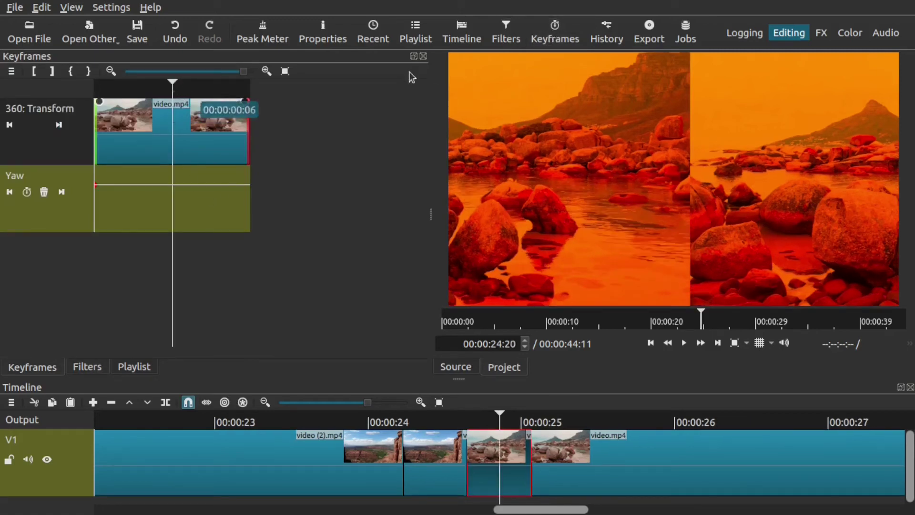
click(506, 33)
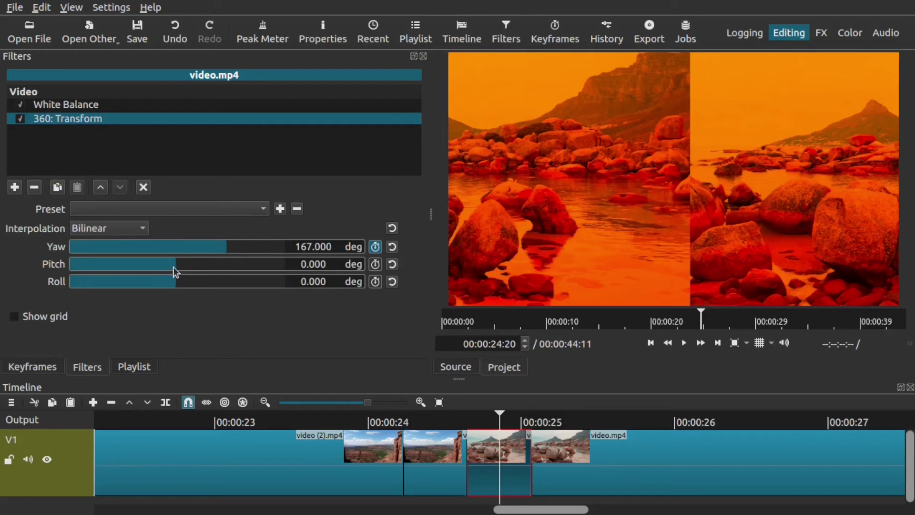
drag(173, 267, 248, 259)
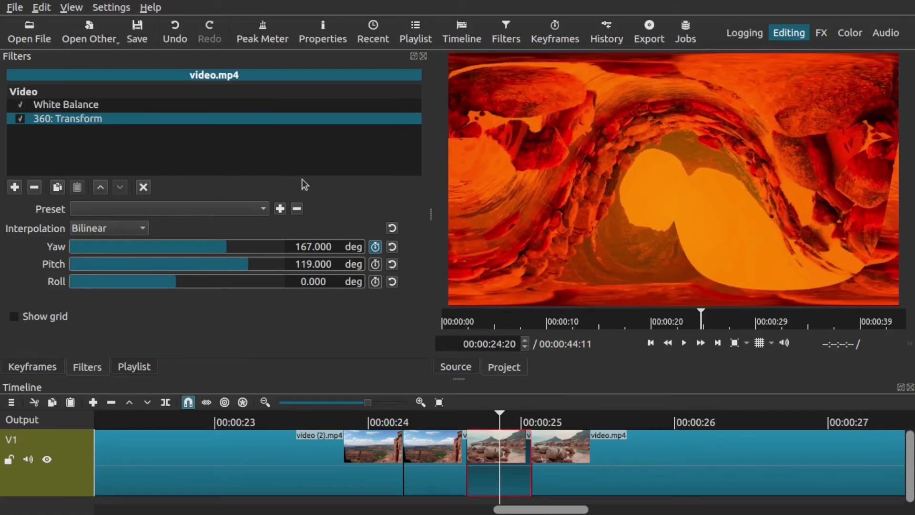
Position the playhead at 00:00:24:19 and enable keyframes for the 360: Transform Pitch there.
click(552, 33)
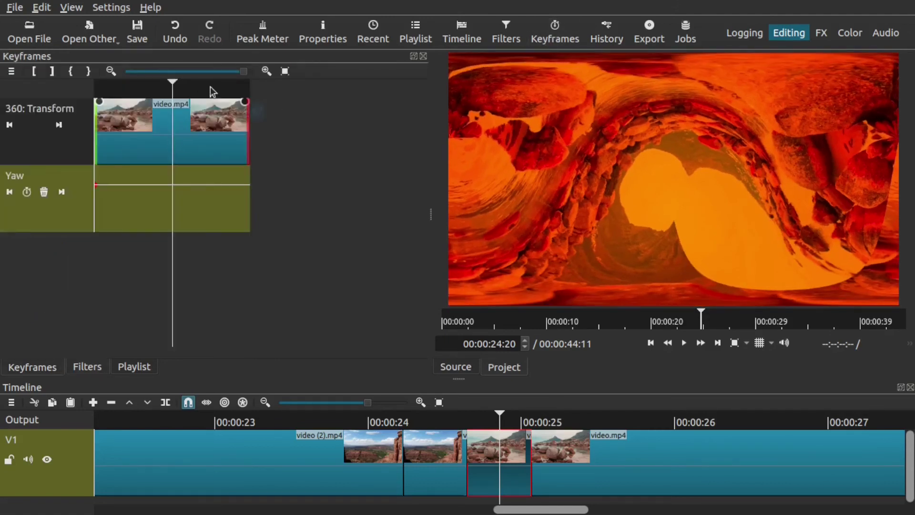
click(225, 90)
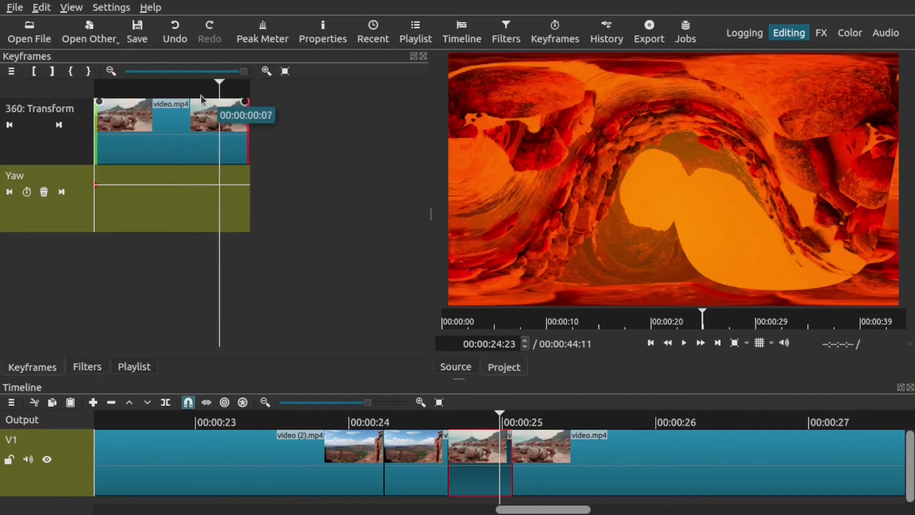
click(168, 87)
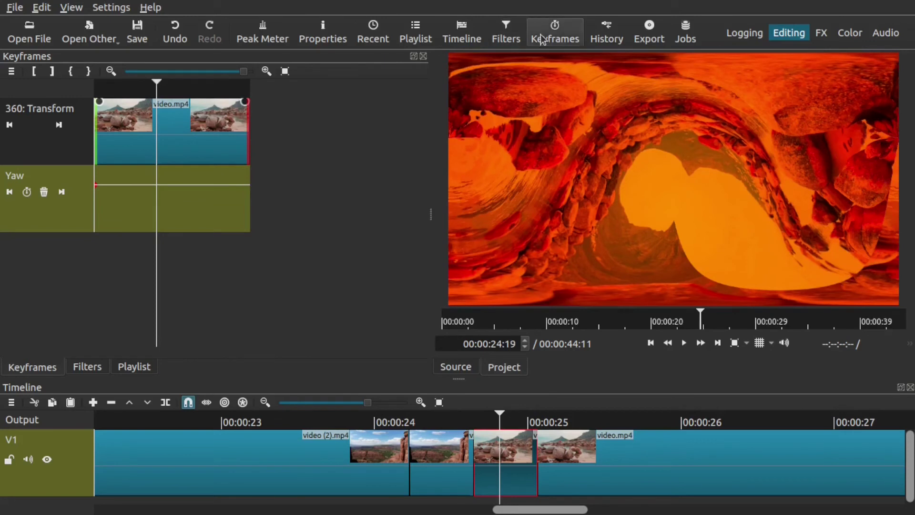
click(506, 34)
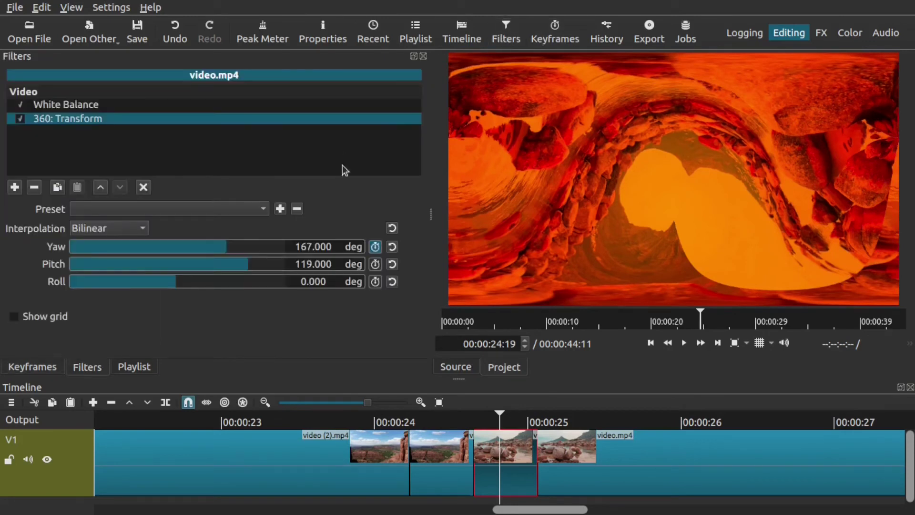
click(376, 265)
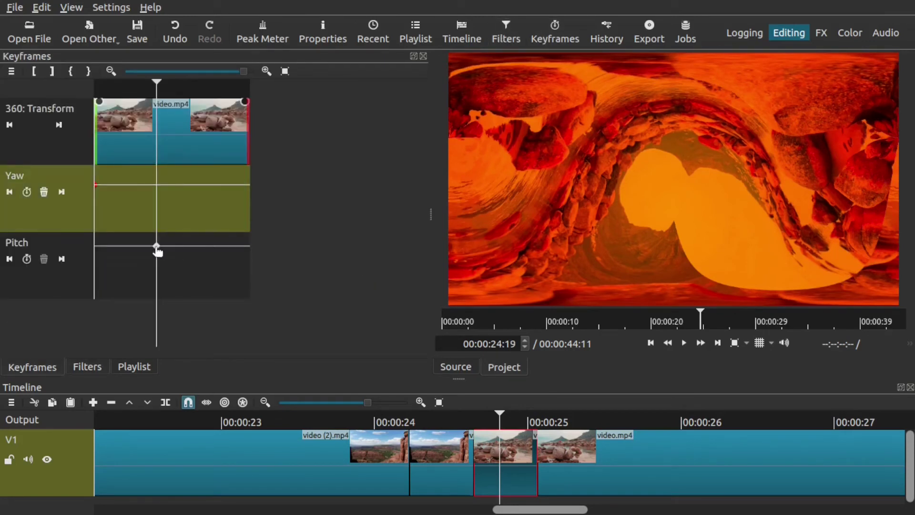
Enable Roll keyframes for the 360: Transform filter at 00:00:24:23 and set Roll to about 153 degrees.
click(220, 96)
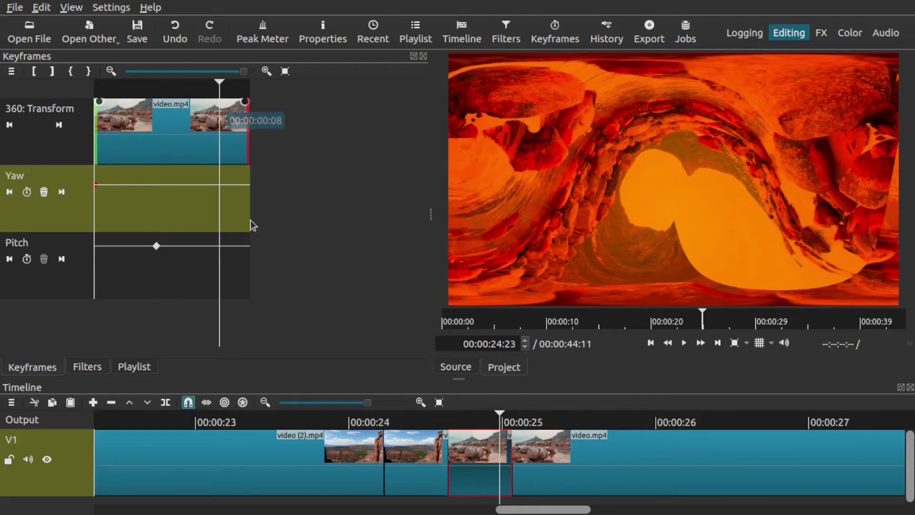
click(508, 38)
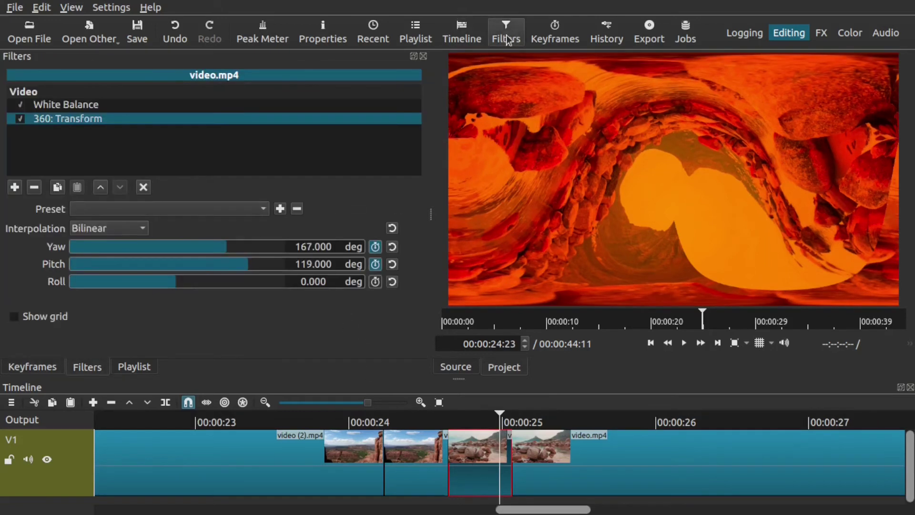
click(375, 281)
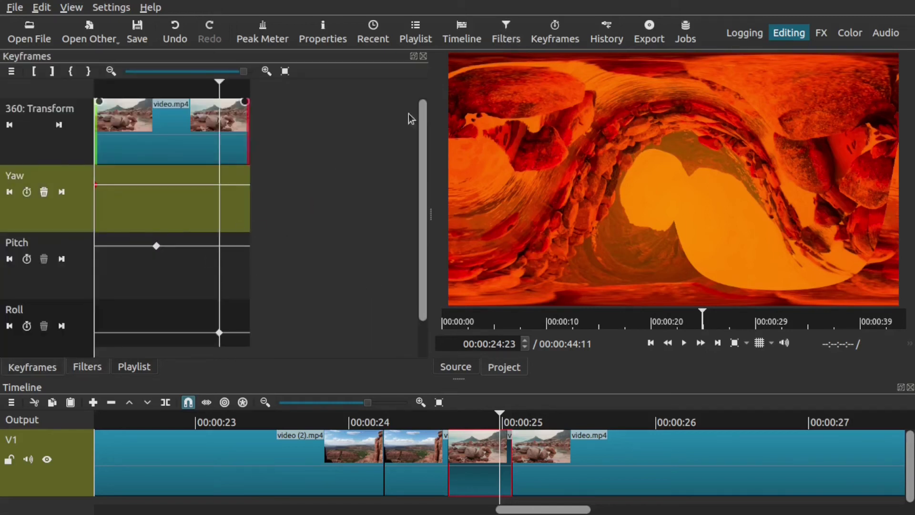
click(506, 36)
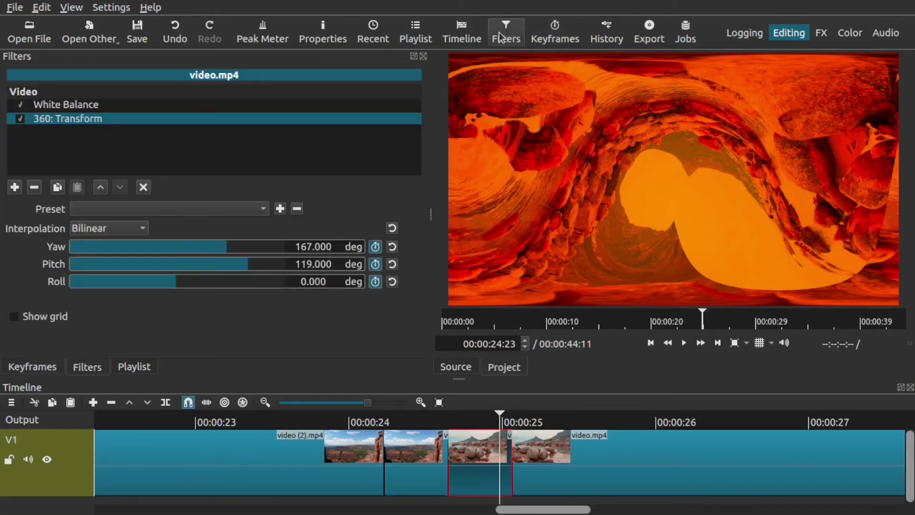
drag(173, 283, 265, 280)
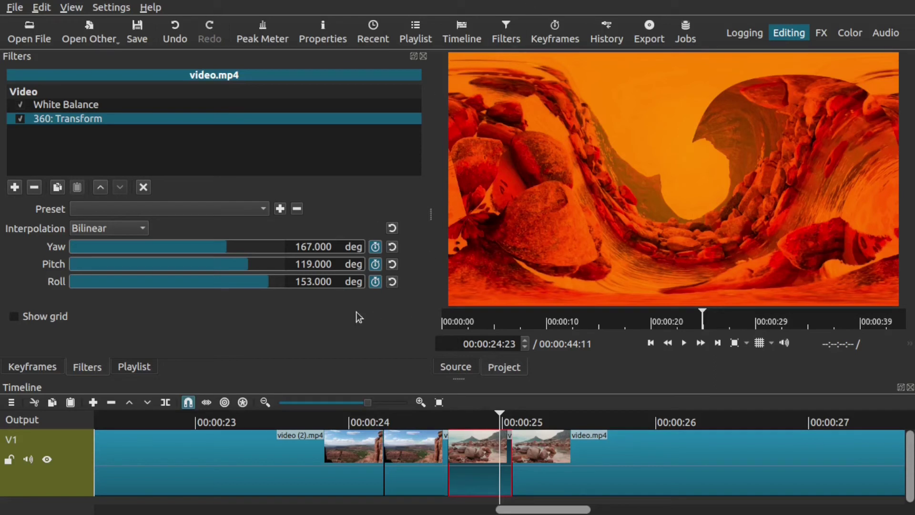
Play the timeline from well before the split pieces through the transition into video.mp4 to check the effect.
click(253, 421)
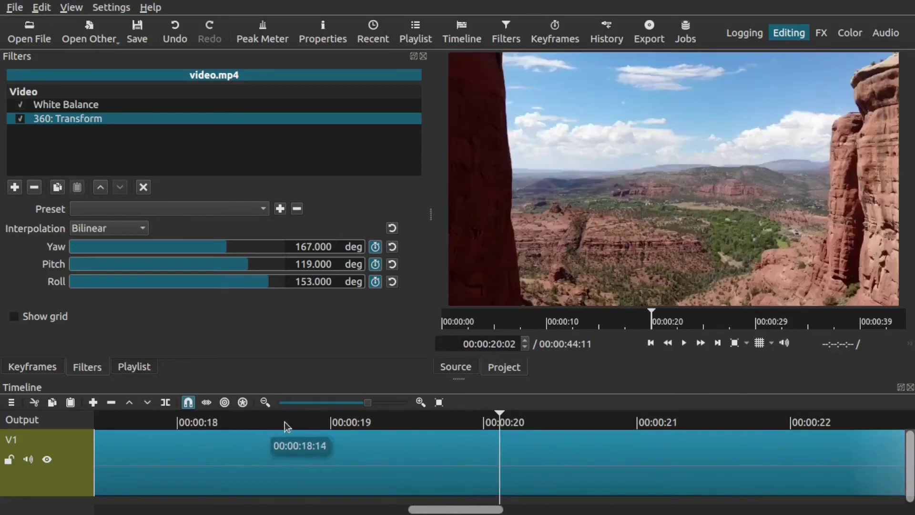
key(space)
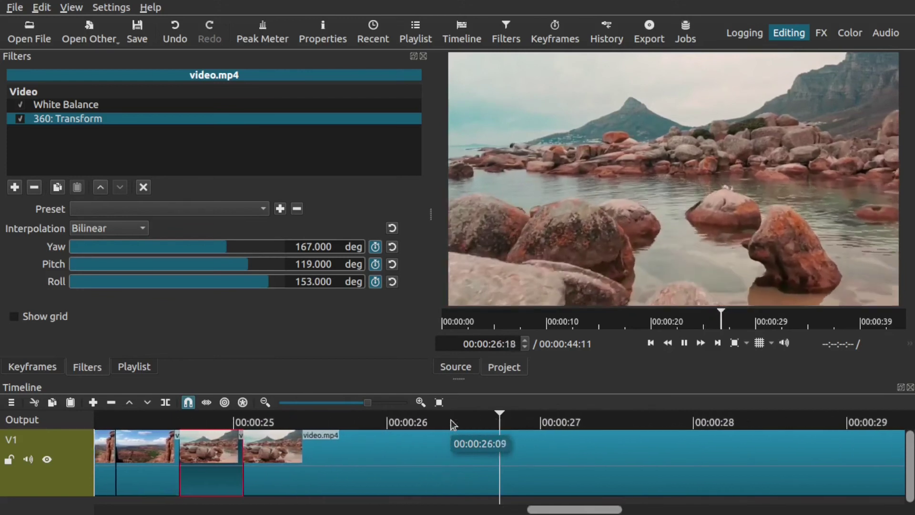
key(space)
Return the playhead to 00:00:22:18, switch to the Player layout and play the transition in the enlarged preview.
drag(499, 417, 443, 415)
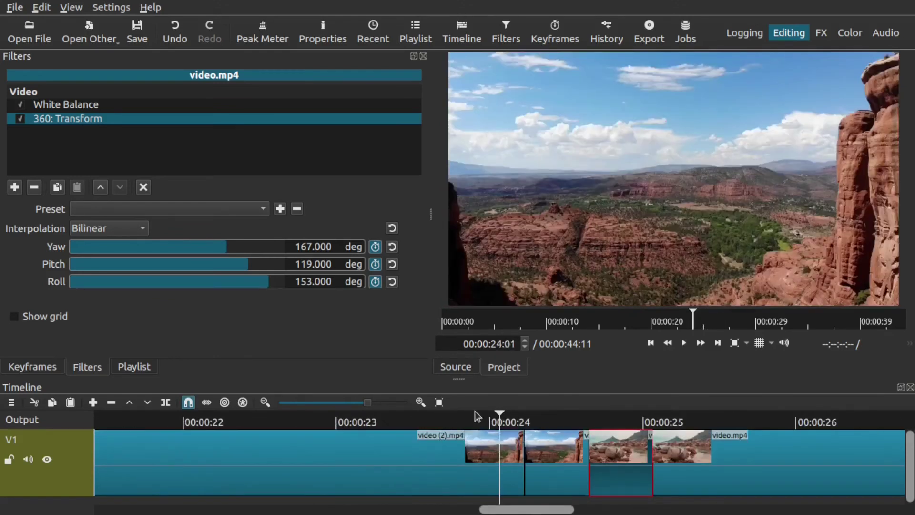
drag(498, 414, 478, 413)
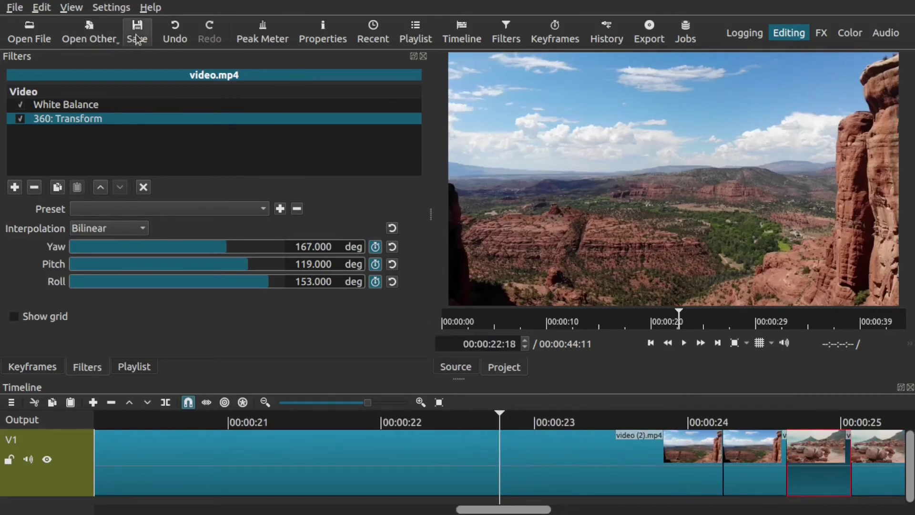
click(71, 7)
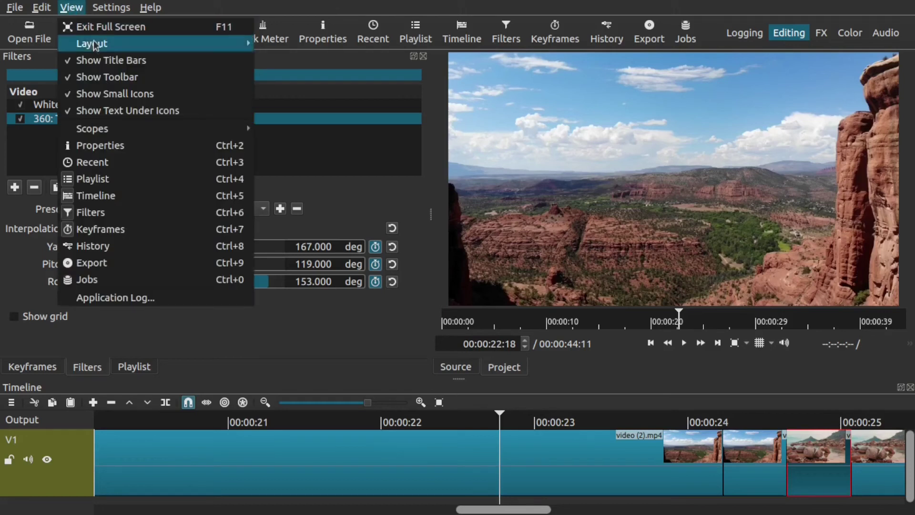
mouse_move(94, 45)
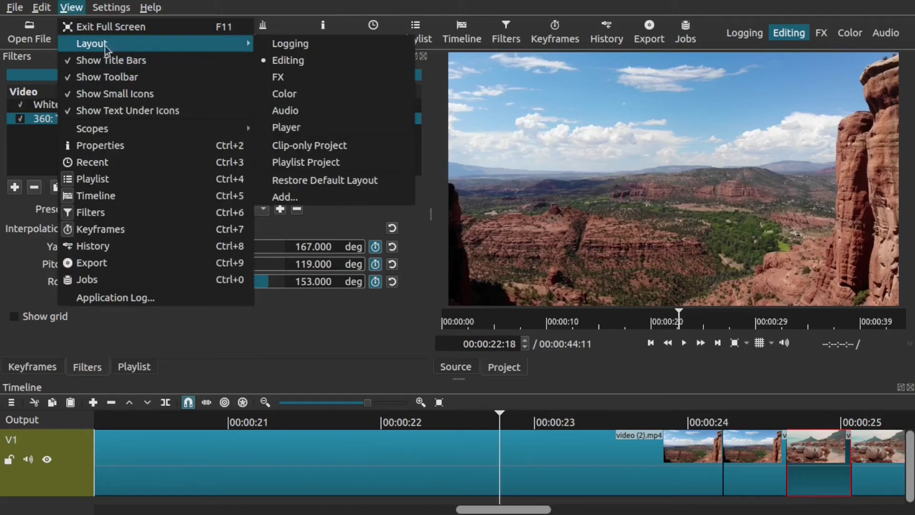
click(284, 128)
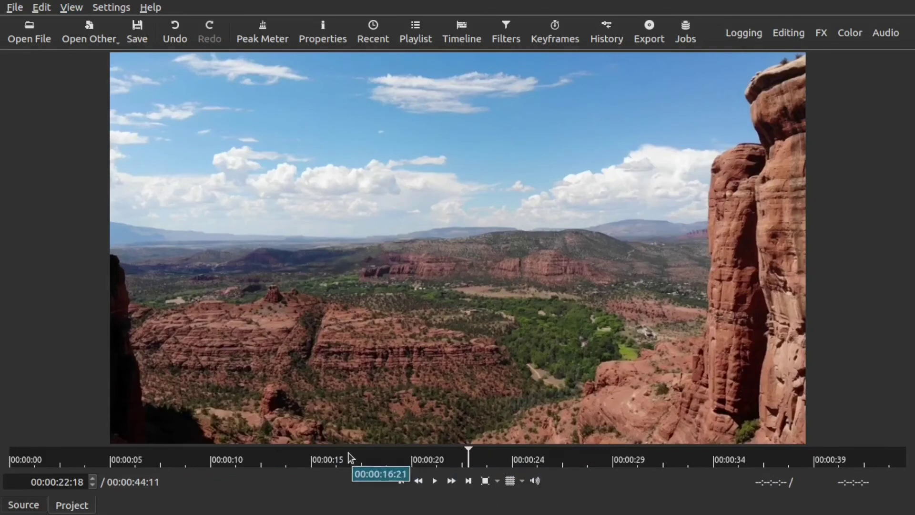
key(space)
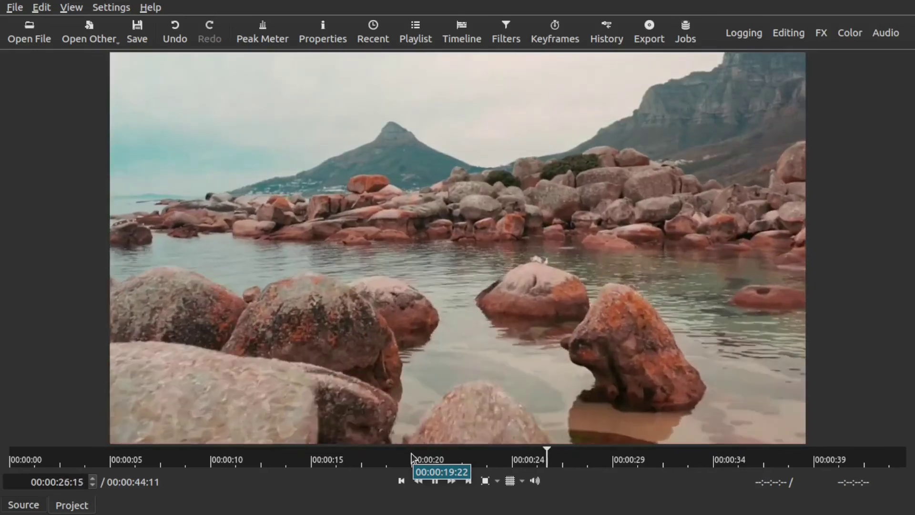
key(space)
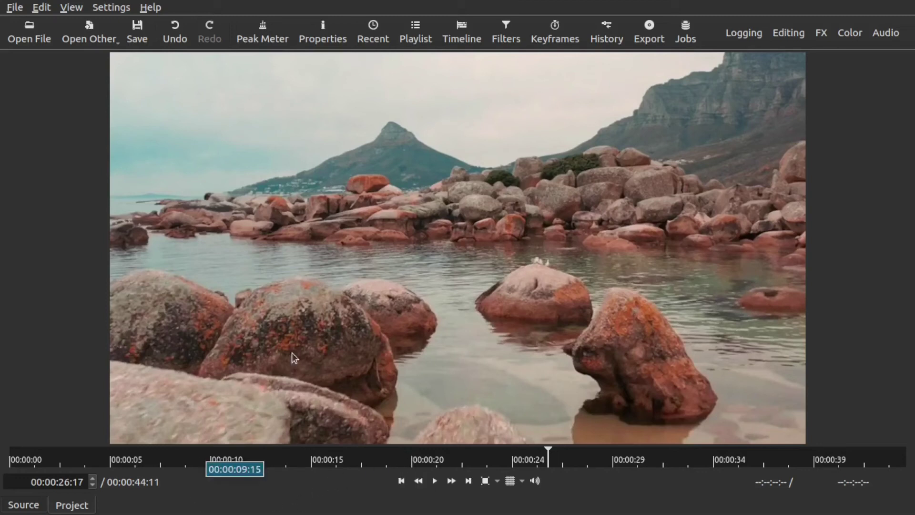
Switch the workspace back to the Editing layout.
click(79, 7)
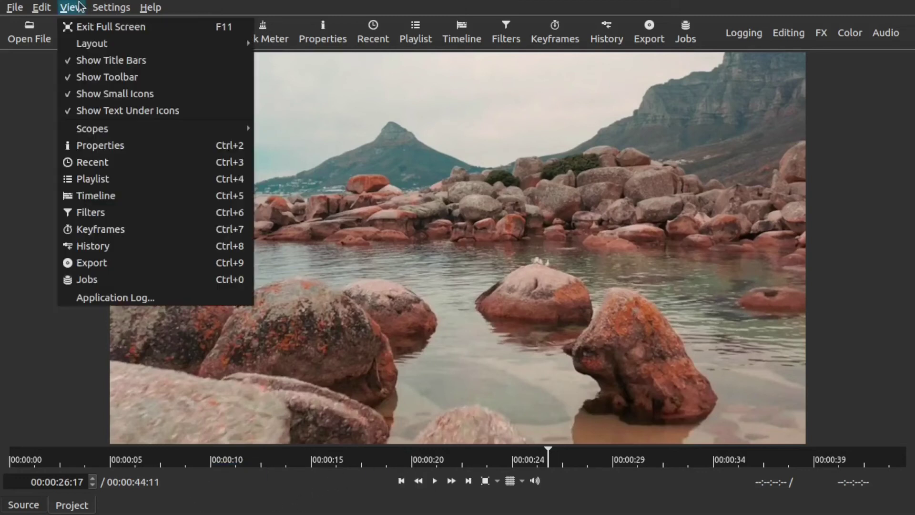
mouse_move(97, 49)
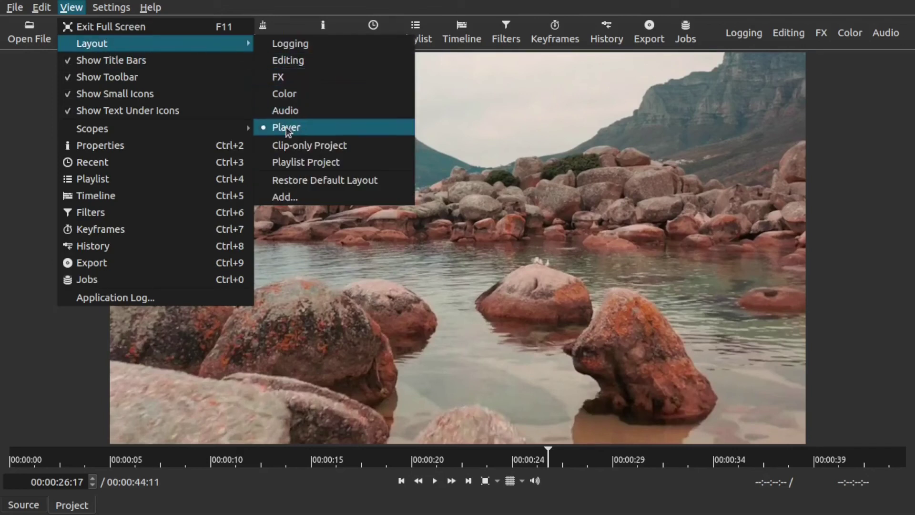
click(288, 61)
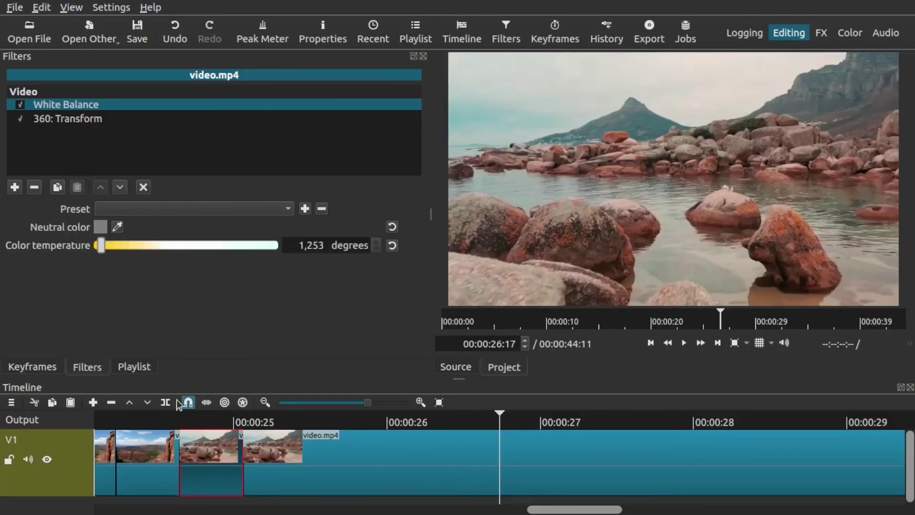
Select the long final part of video.mp4, replay the transition and return the playhead to 00:00:23:06.
click(355, 430)
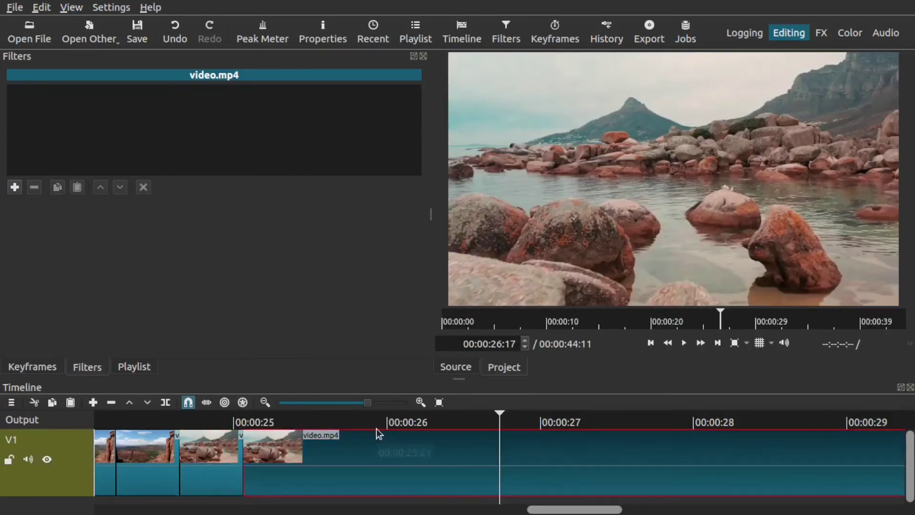
scroll(339, 415, up, 5)
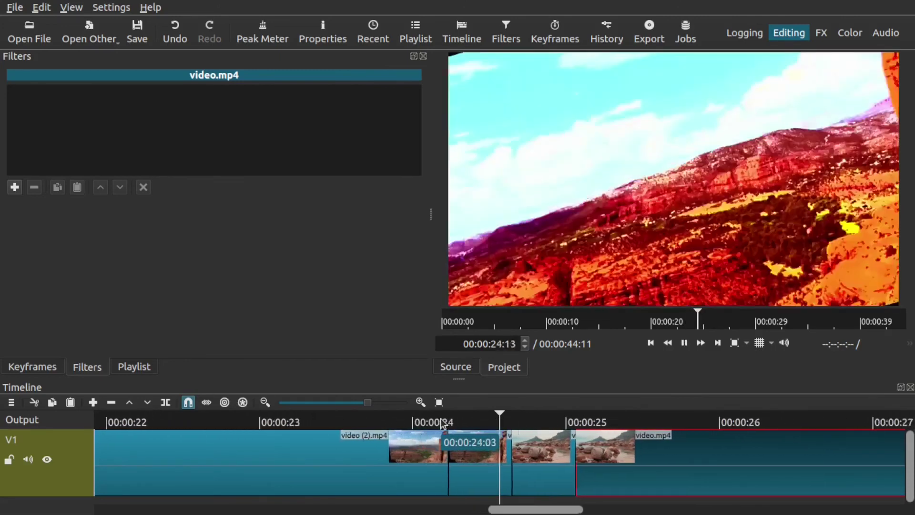
key(space)
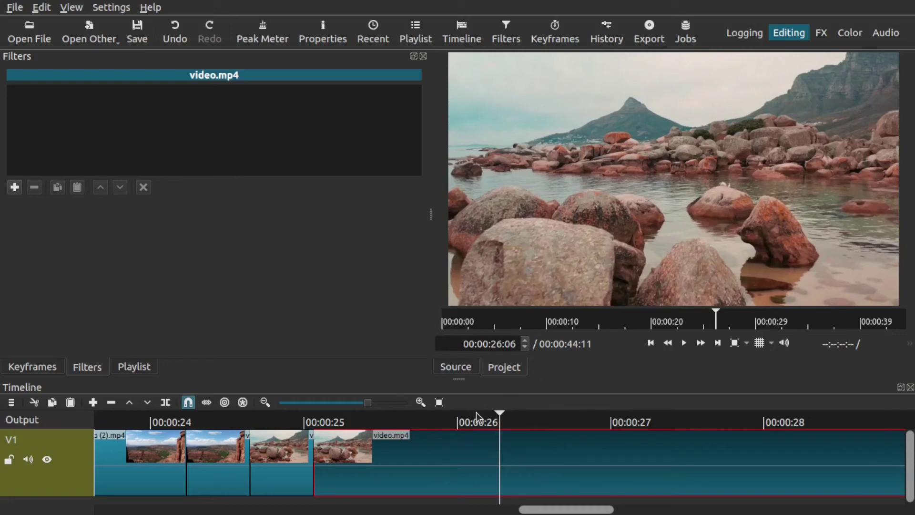
drag(501, 414, 479, 415)
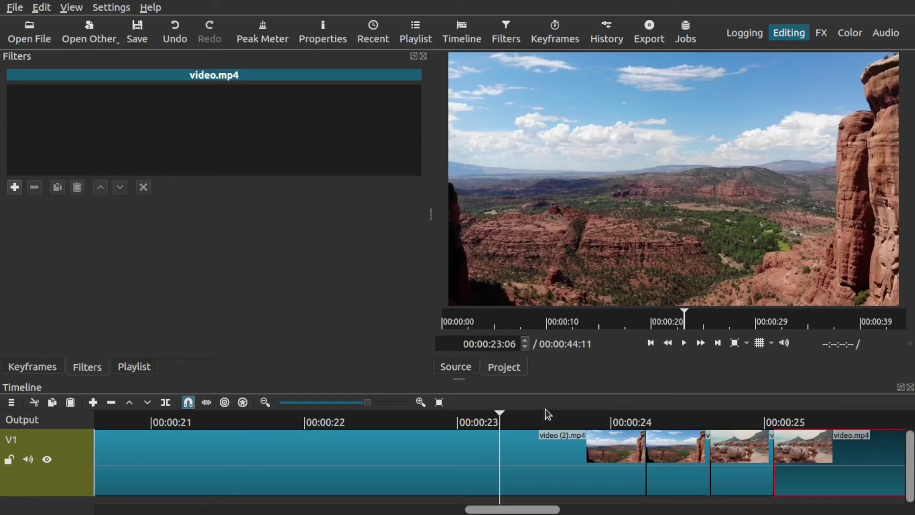
Select the short split piece of video (2).mp4 and inspect its keyframed zoom and rotation at 00:00:24:08.
click(676, 442)
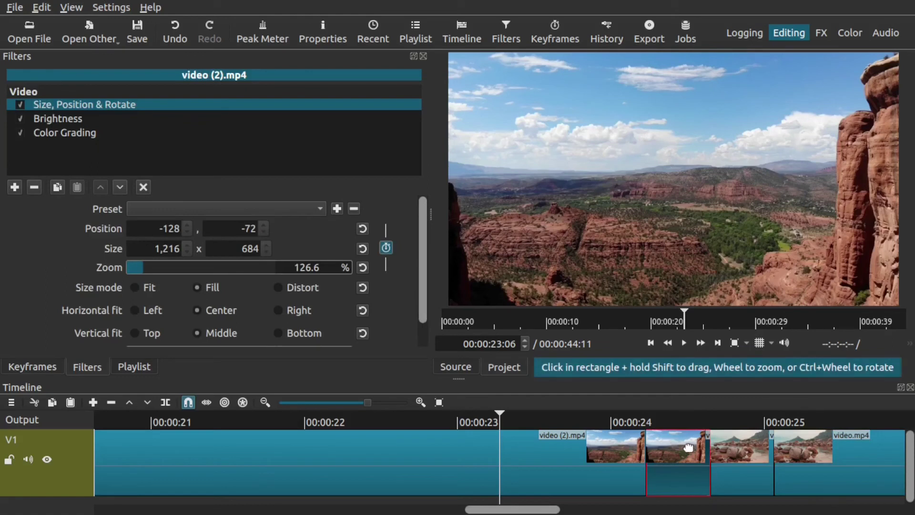
click(682, 424)
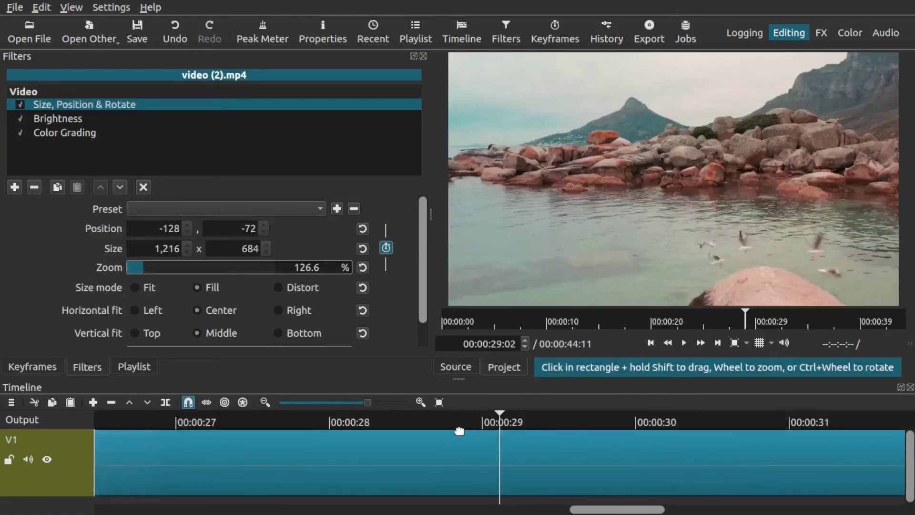
drag(593, 510, 519, 513)
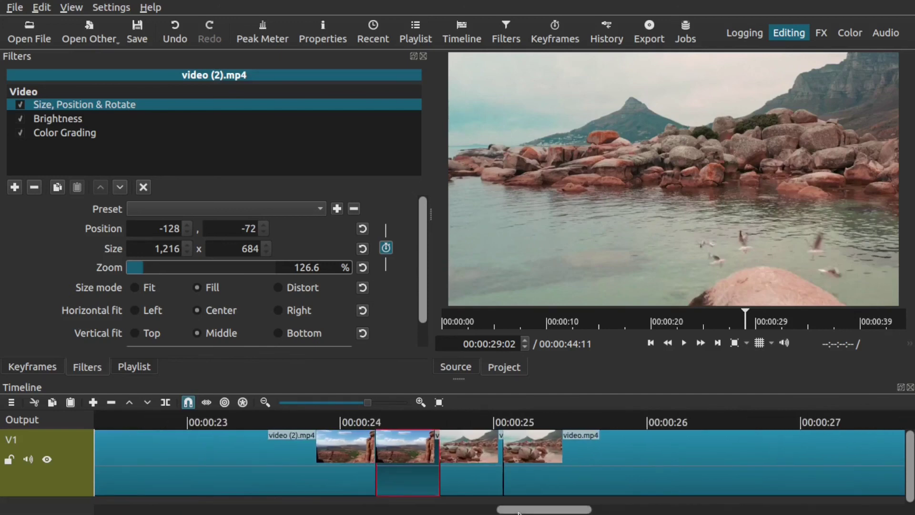
click(409, 421)
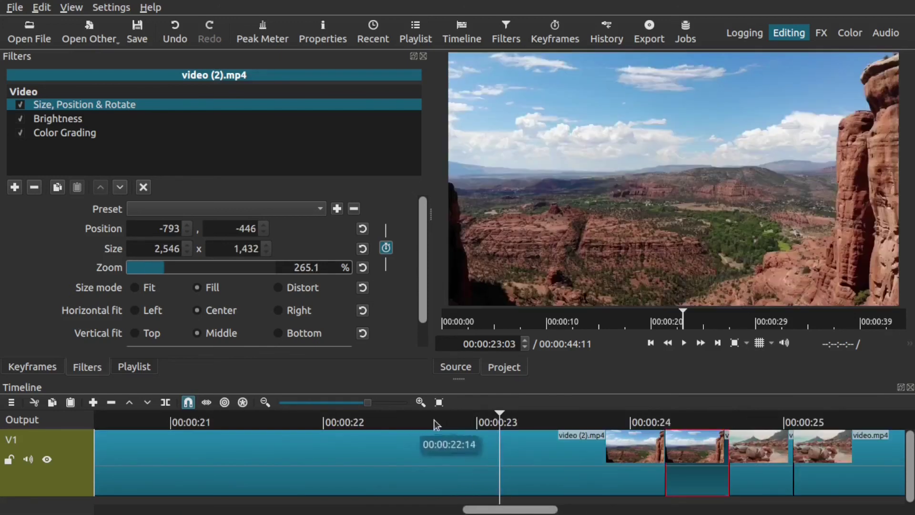
click(690, 421)
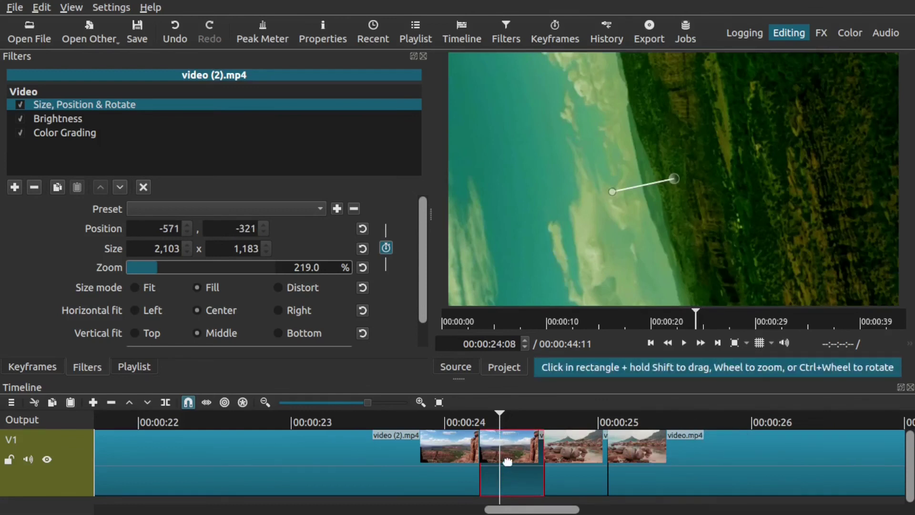
Split the short video (2).mp4 piece at 00:00:24:08 and move the following pieces later, leaving small gaps before and after its first part.
key(s)
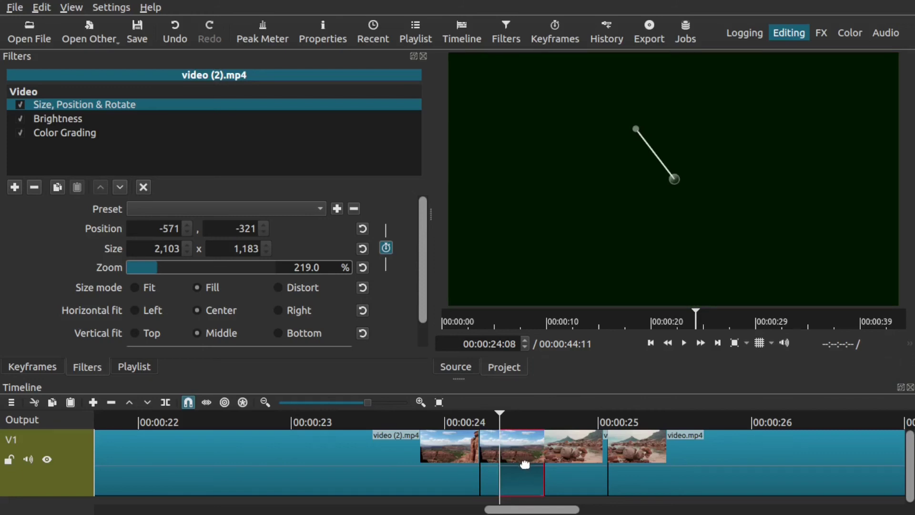
drag(645, 460, 669, 459)
drag(599, 451, 622, 448)
drag(532, 451, 507, 467)
Play the transition with its new gaps from 00:00:23:15, move the playhead back and replay it.
click(391, 421)
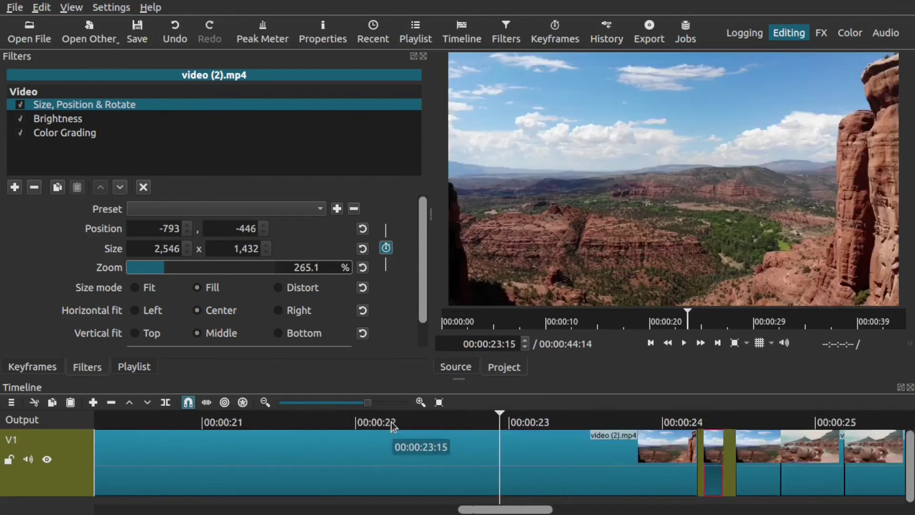
key(space)
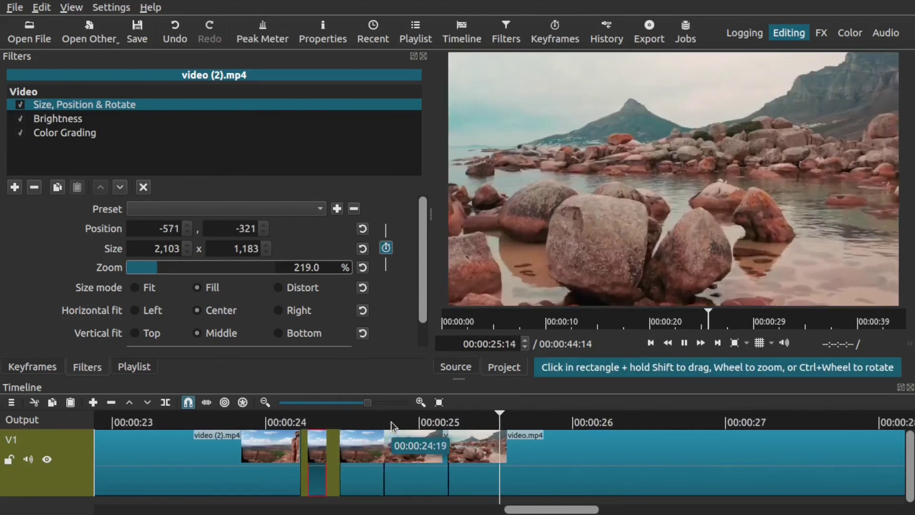
key(space)
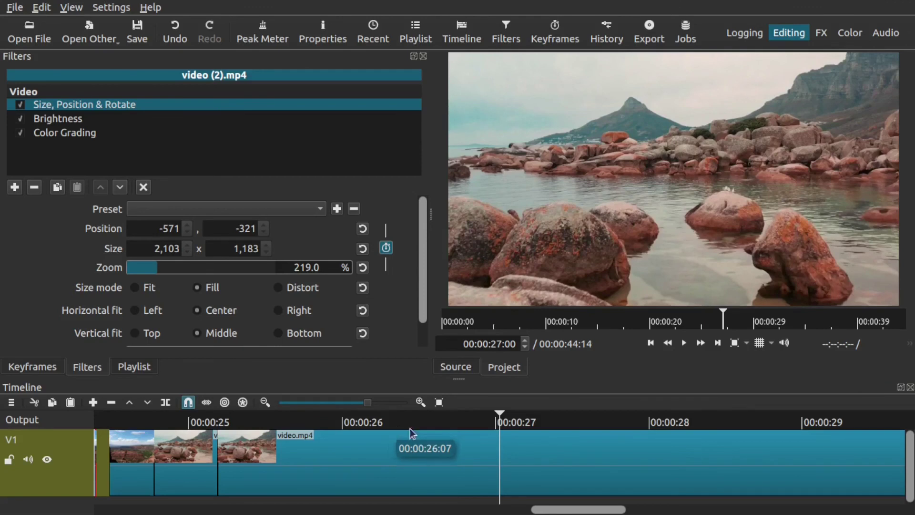
scroll(479, 424, left, 2)
mouse_move(477, 418)
mouse_down()
mouse_move(448, 413)
mouse_move(479, 424)
mouse_up()
key(space)
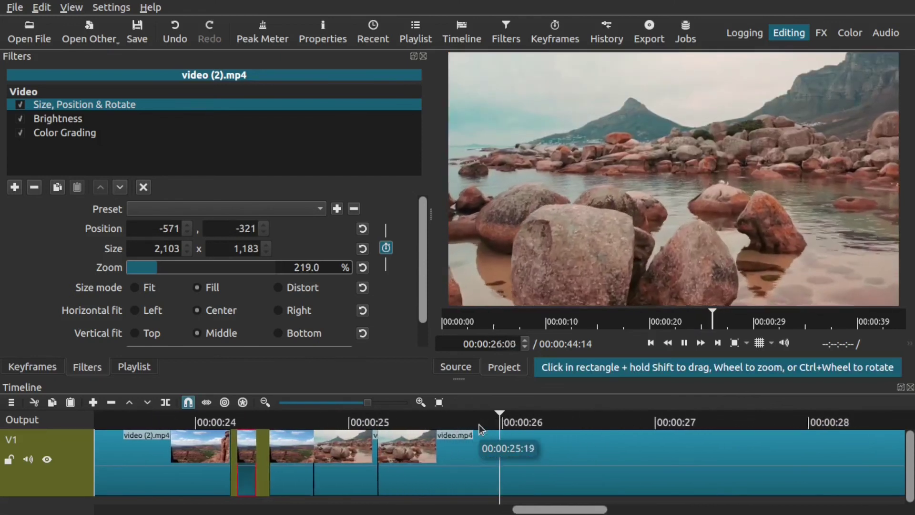
key(space)
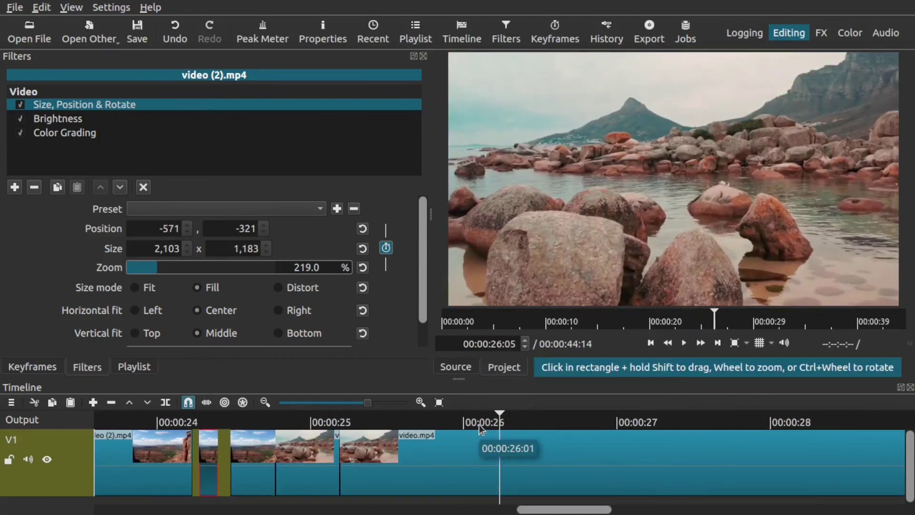